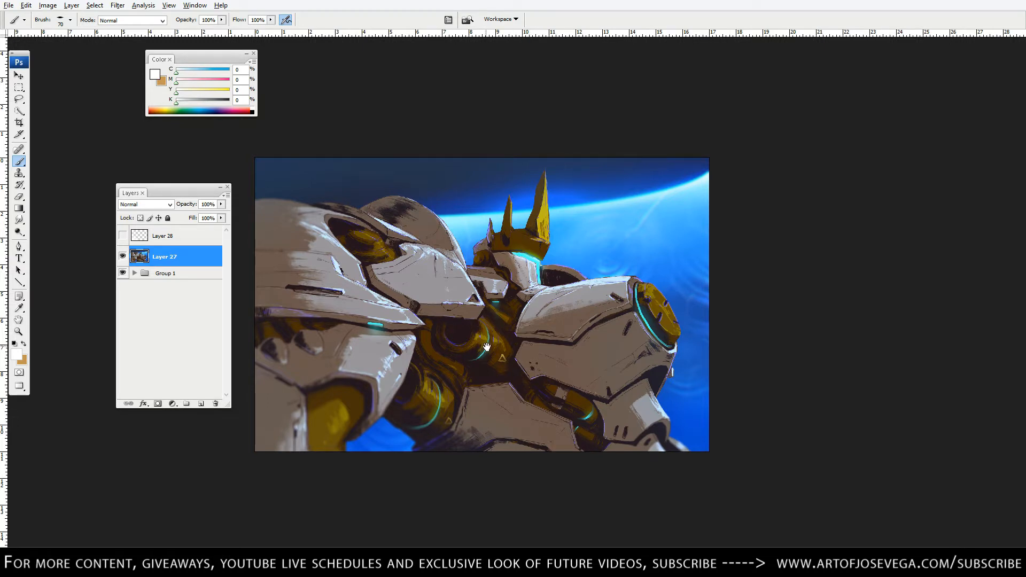
pyautogui.moveTo(486, 347); pyautogui.dragTo(489, 356)
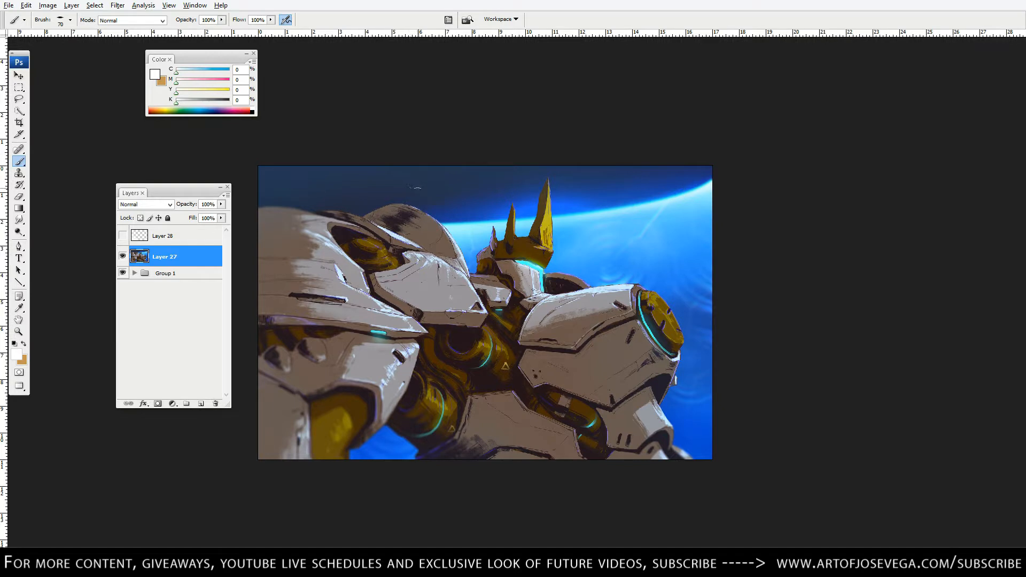
pyautogui.moveTo(423, 278); pyautogui.dragTo(420, 268)
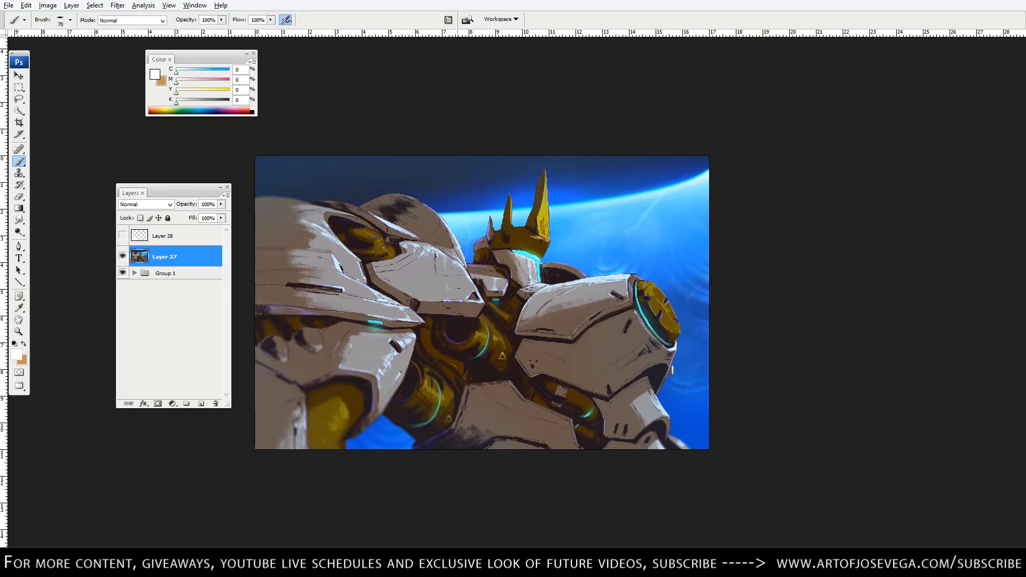
pyautogui.moveTo(460, 274); pyautogui.dragTo(463, 294)
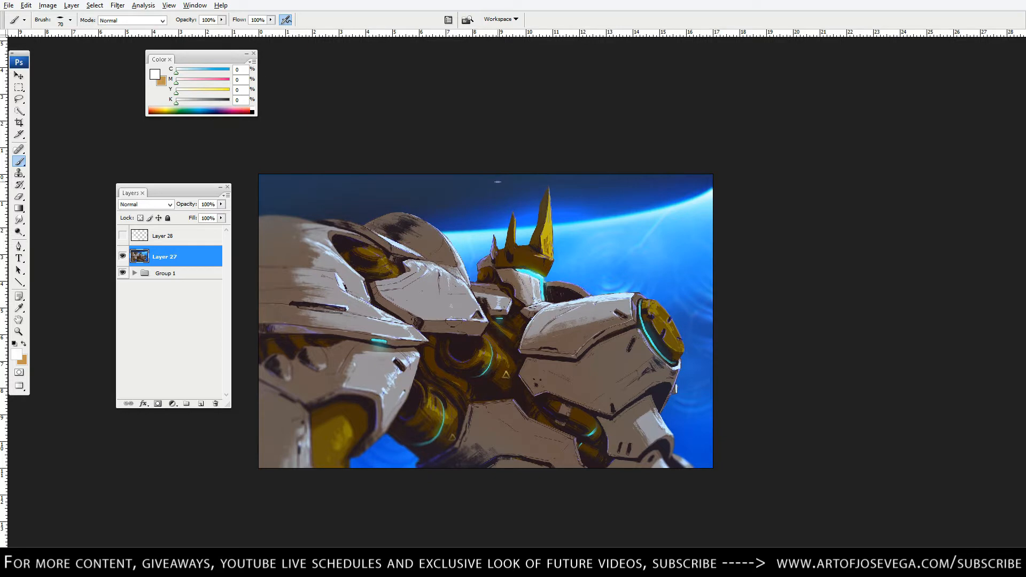
pyautogui.moveTo(486, 321)
pyautogui.mouseDown()
pyautogui.moveTo(482, 330)
pyautogui.moveTo(492, 306)
pyautogui.mouseUp()
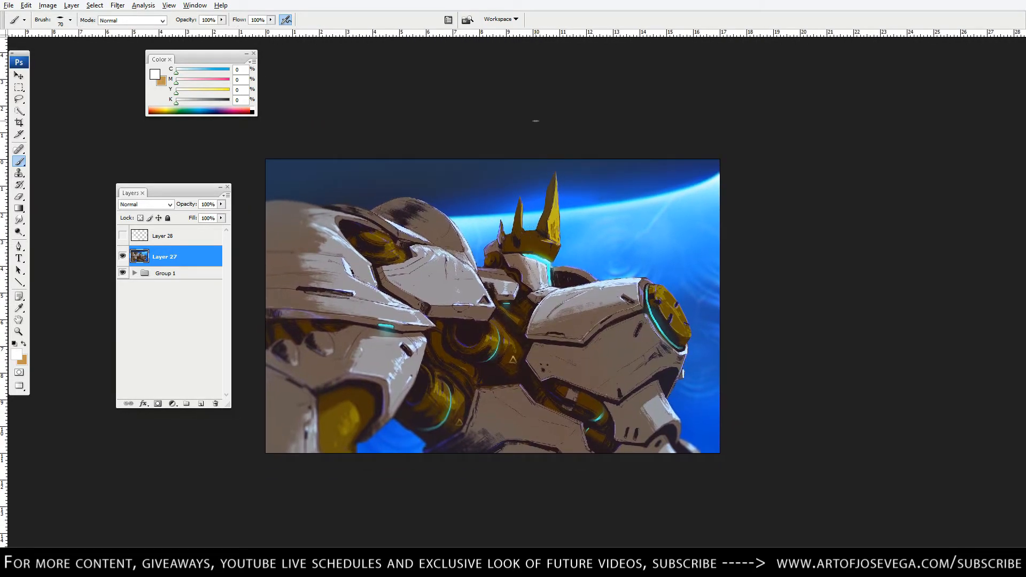
pyautogui.moveTo(504, 250); pyautogui.dragTo(505, 259)
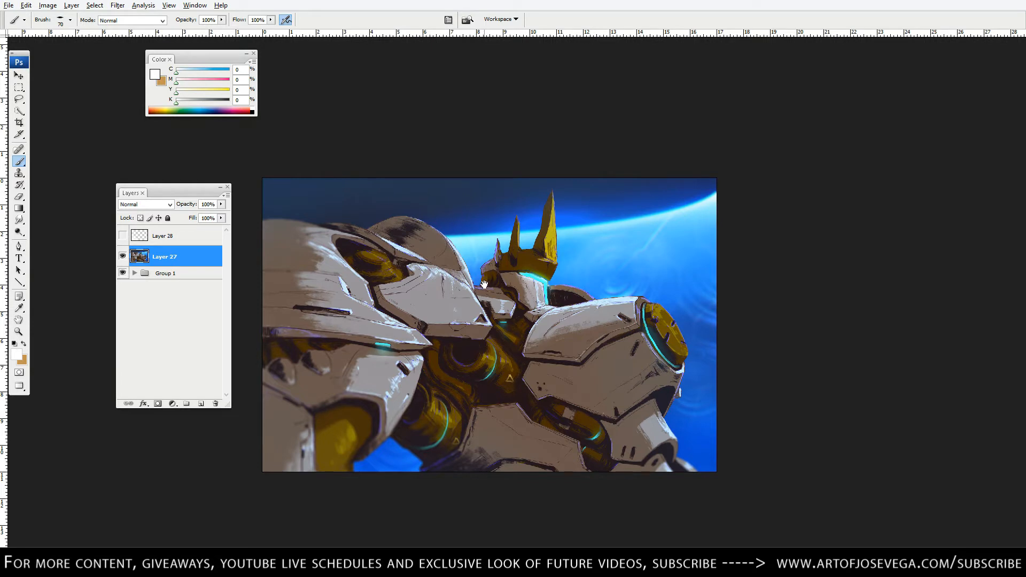
pyautogui.moveTo(484, 283); pyautogui.dragTo(473, 118)
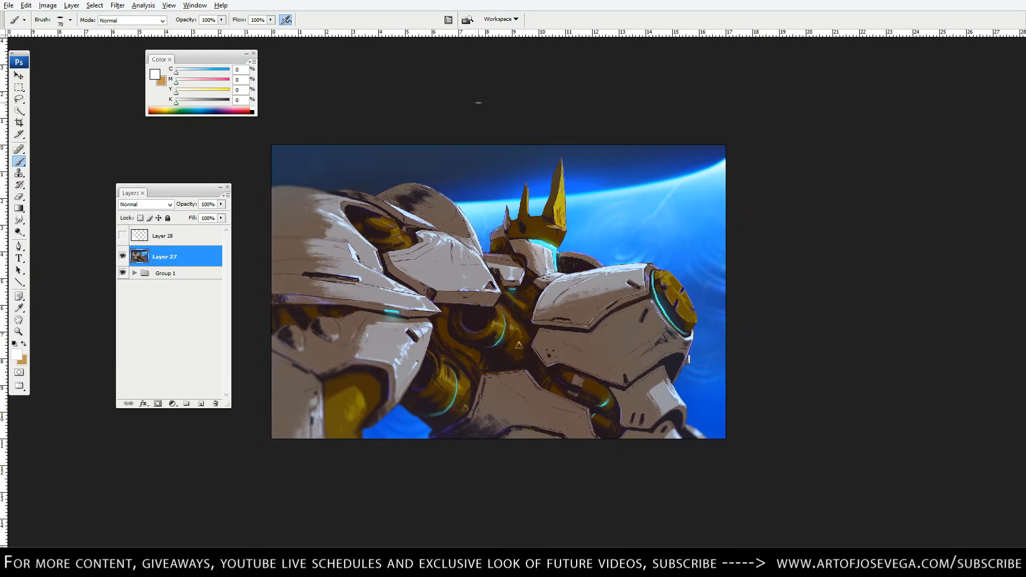
pyautogui.moveTo(440, 164); pyautogui.dragTo(436, 182)
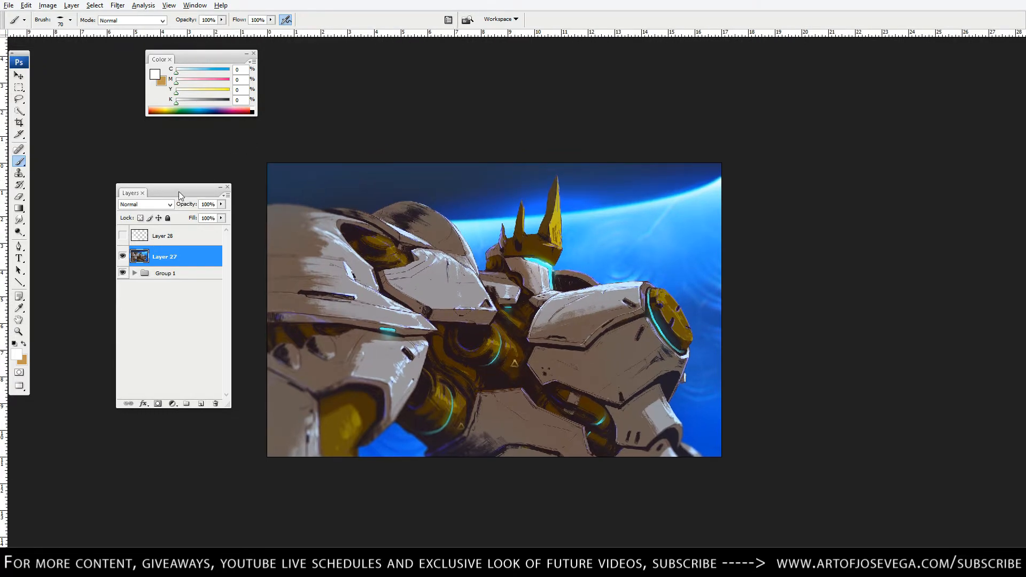
# Add a new empty layer above Layer 27 and delete the hidden Layer 28
pyautogui.moveTo(178, 191)
pyautogui.mouseDown()
pyautogui.moveTo(168, 182)
pyautogui.moveTo(198, 185)
pyautogui.mouseUp()
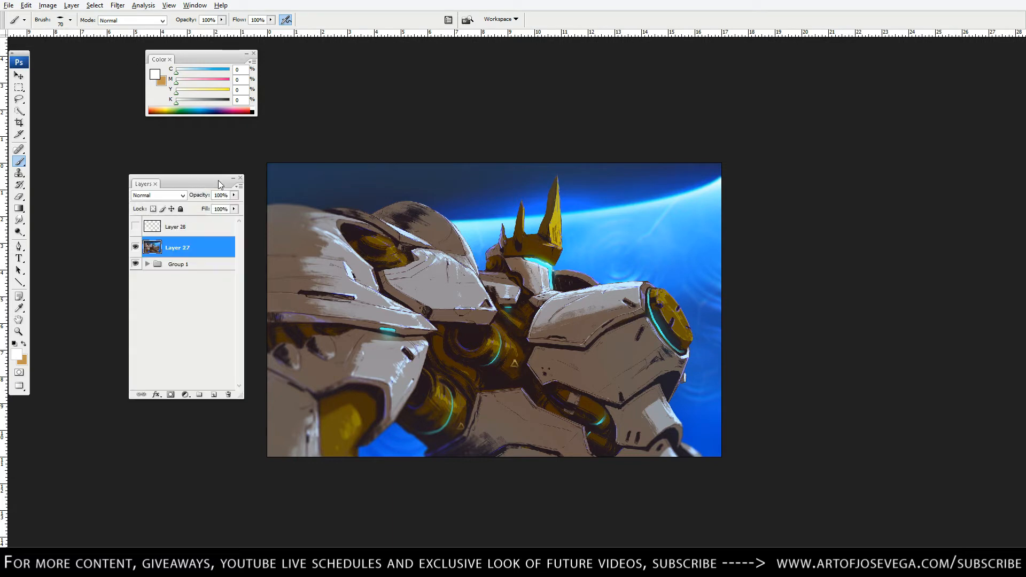
pyautogui.click(213, 395)
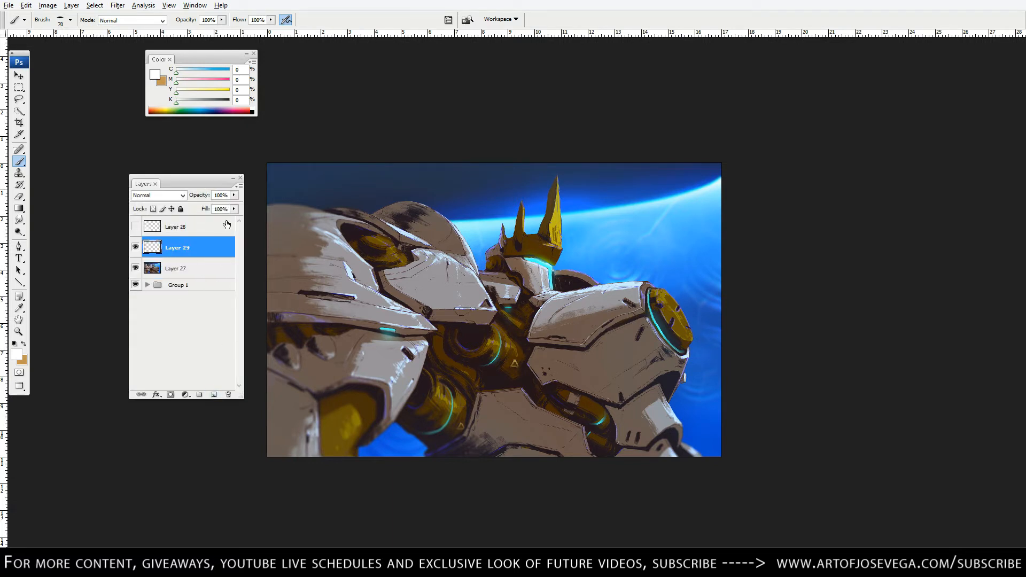
pyautogui.click(135, 226)
pyautogui.click(136, 226)
pyautogui.click(182, 227)
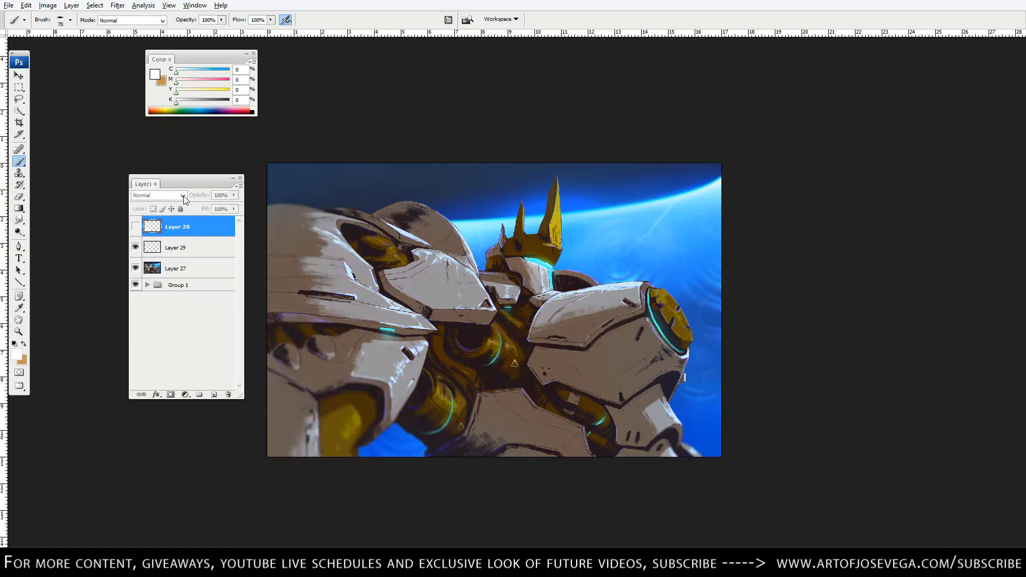
pyautogui.press('v')
pyautogui.press('Delete')
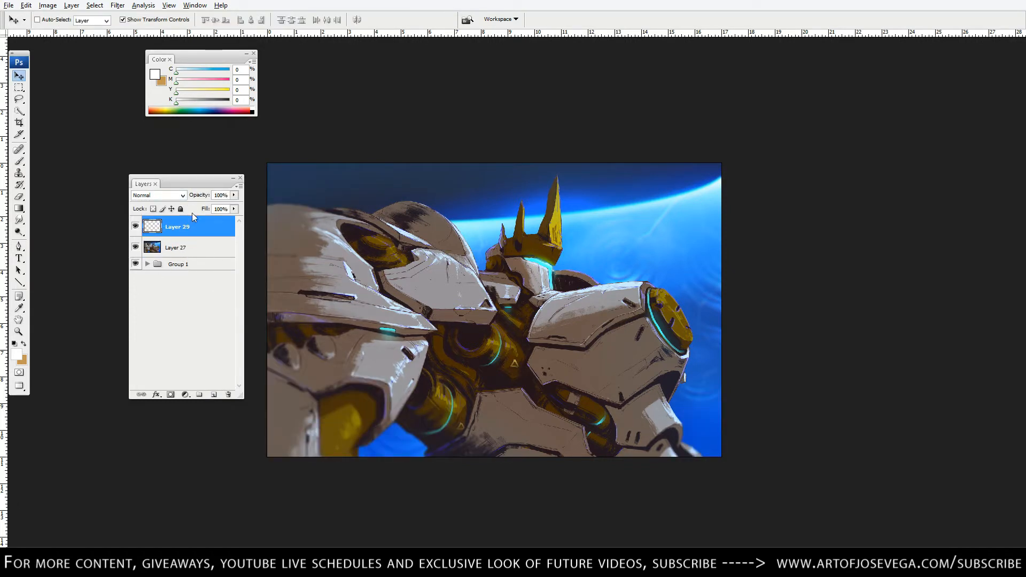
# Fill the new layer with black and set its blend mode to Saturation
pyautogui.press('d')
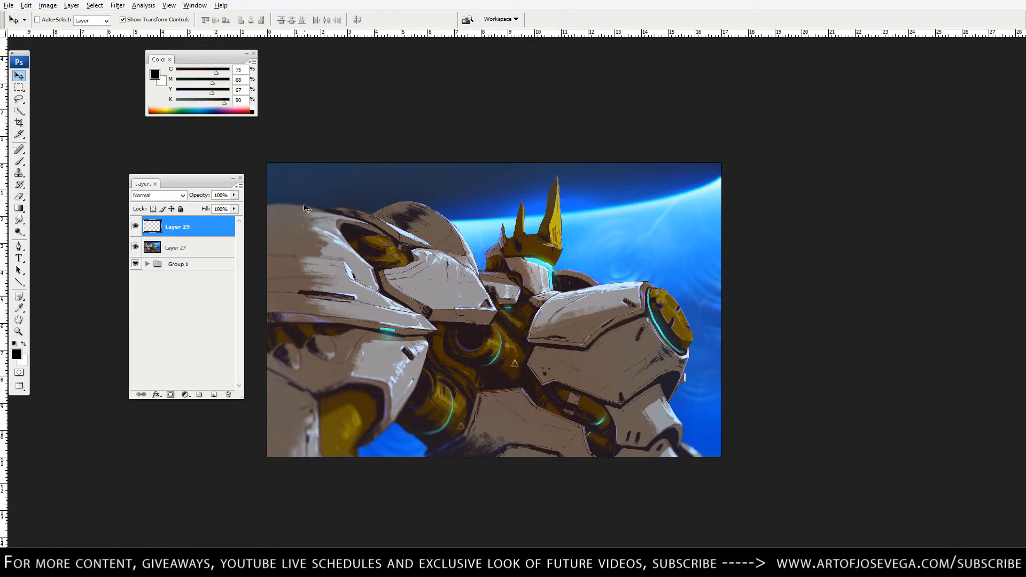
pyautogui.hotkey('alt', 'BackSpace')
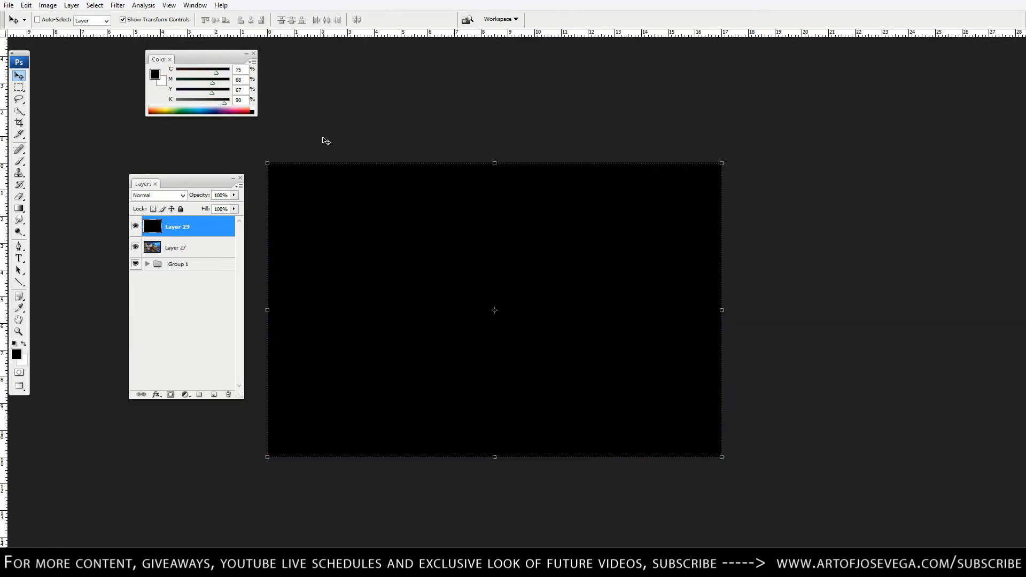
pyautogui.press('b')
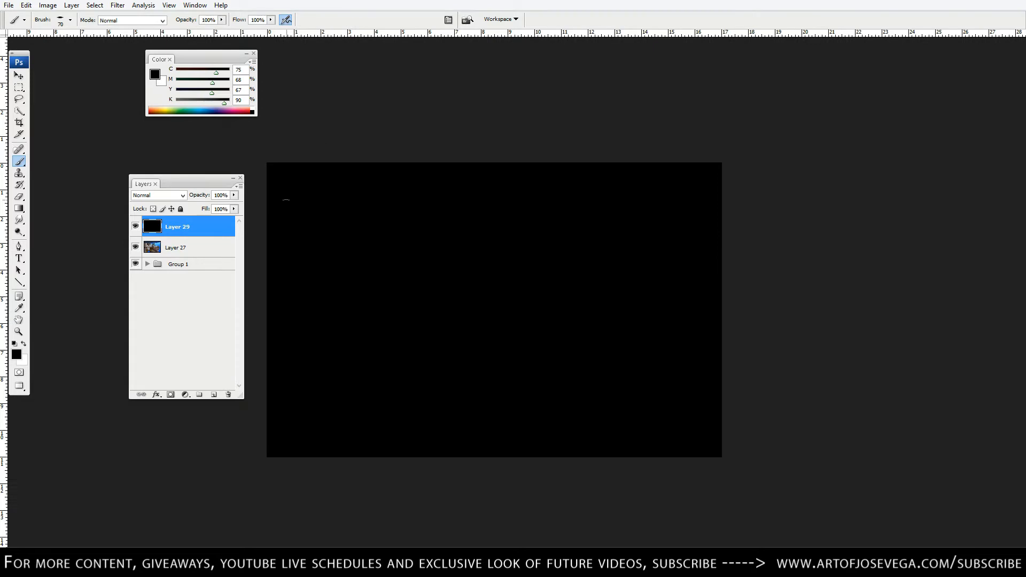
pyautogui.click(170, 196)
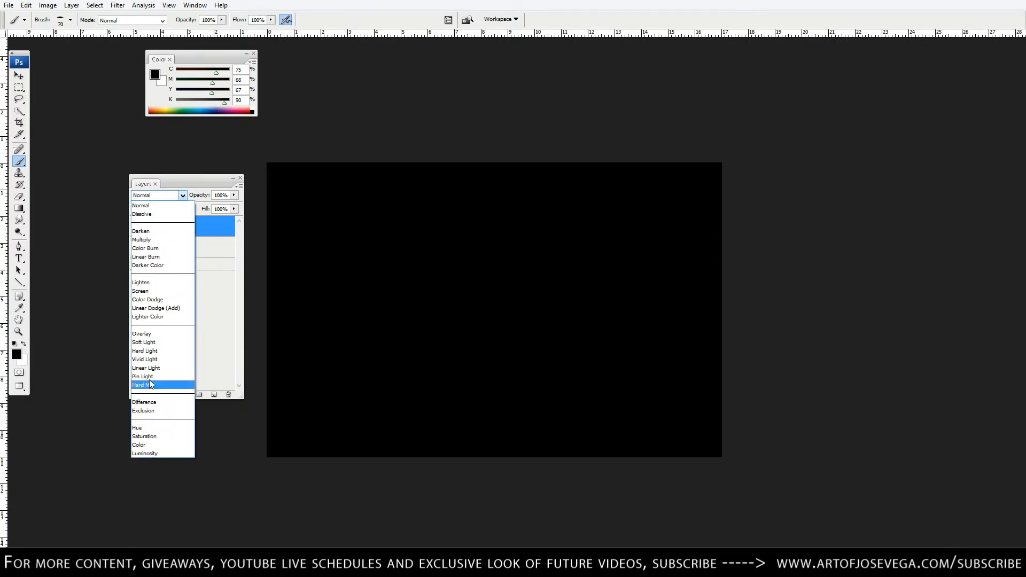
pyautogui.click(145, 436)
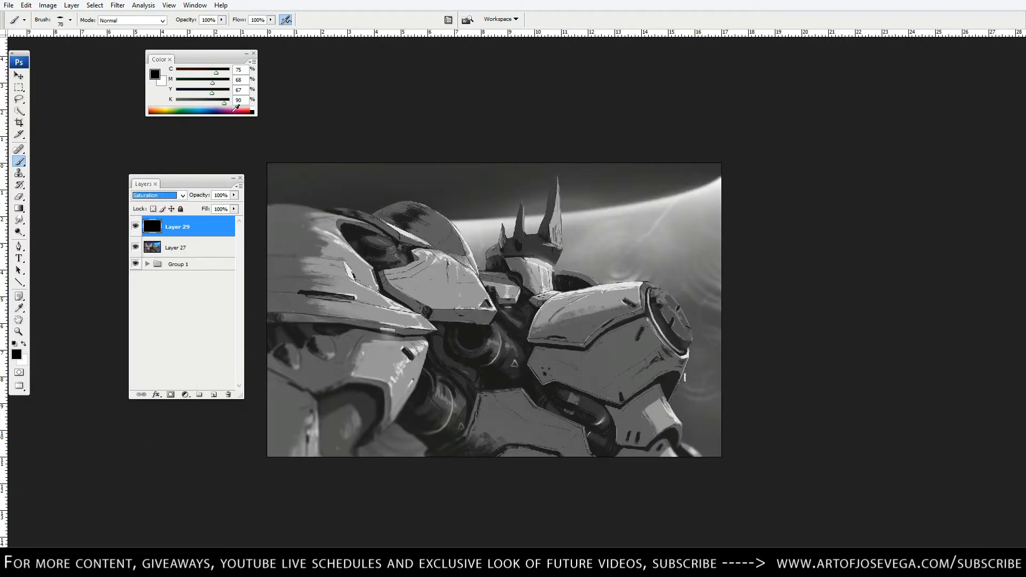
# Toggle the visibility of the black Saturation layer to compare the painting in colour and in greyscale
pyautogui.click(135, 228)
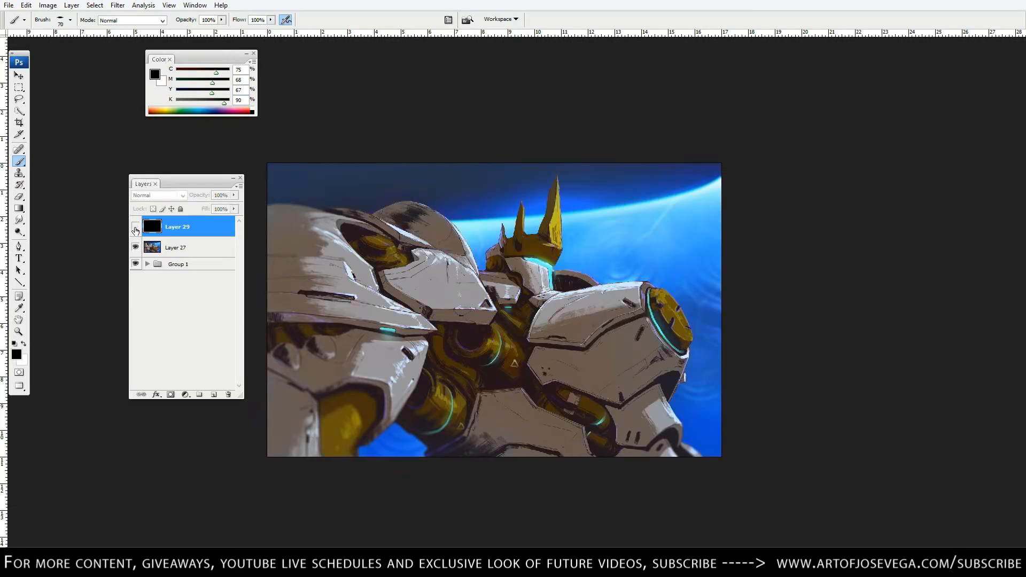
pyautogui.click(135, 228)
pyautogui.click(136, 227)
pyautogui.click(135, 227)
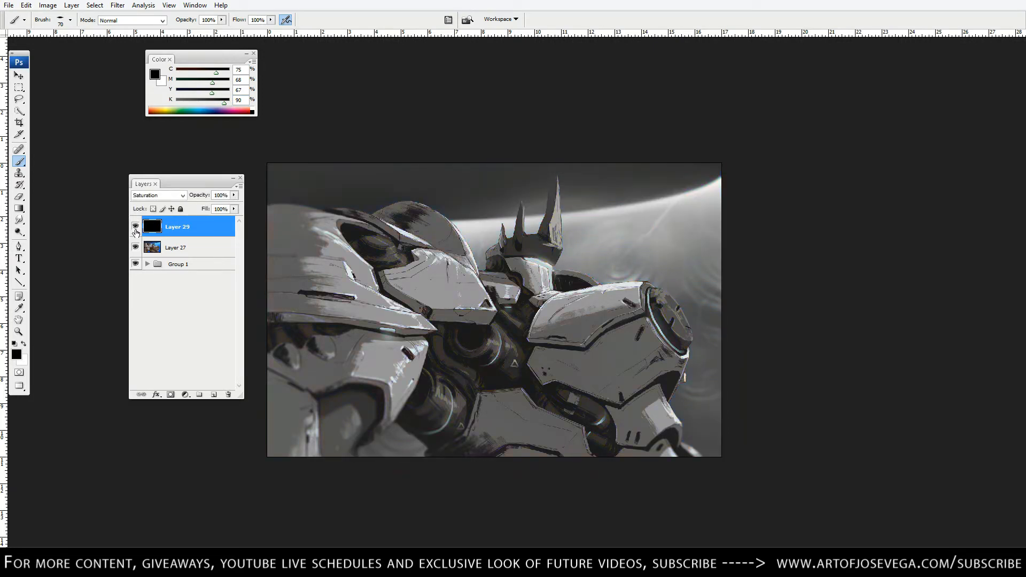
pyautogui.click(135, 228)
pyautogui.click(136, 228)
pyautogui.click(135, 228)
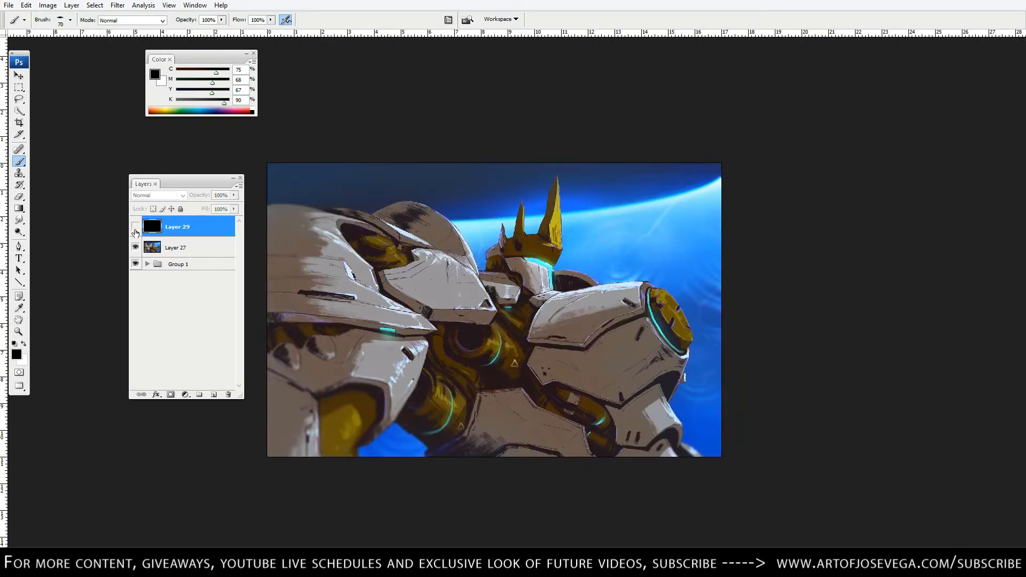
pyautogui.click(135, 228)
# Examine the painting's values at a reduced size, switching between the greyscale and colour versions
pyautogui.hotkey('ctrl', '-')
pyautogui.hotkey('ctrl', '-')
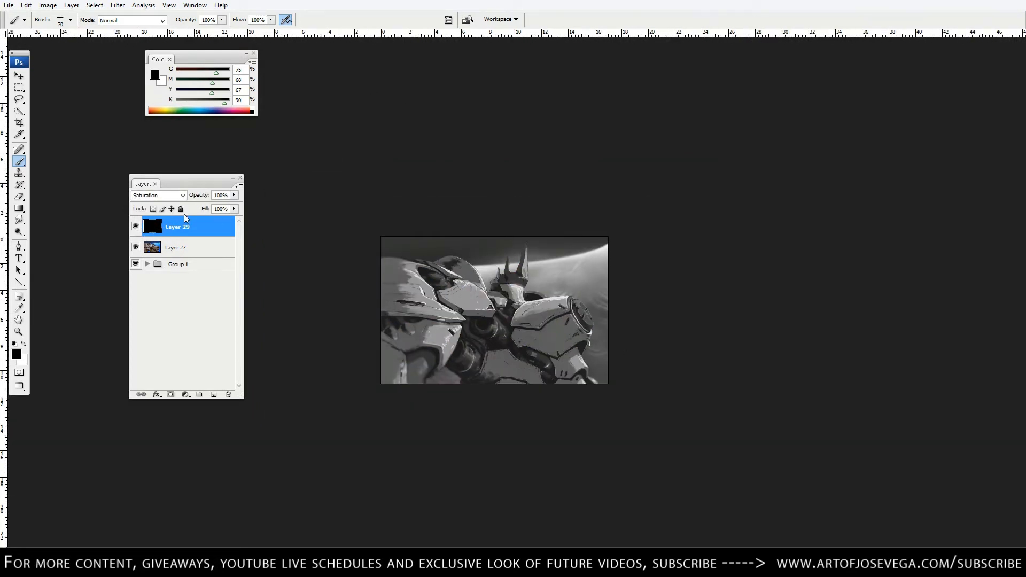
pyautogui.click(135, 226)
pyautogui.click(135, 226)
pyautogui.hotkey('ctrl', '+')
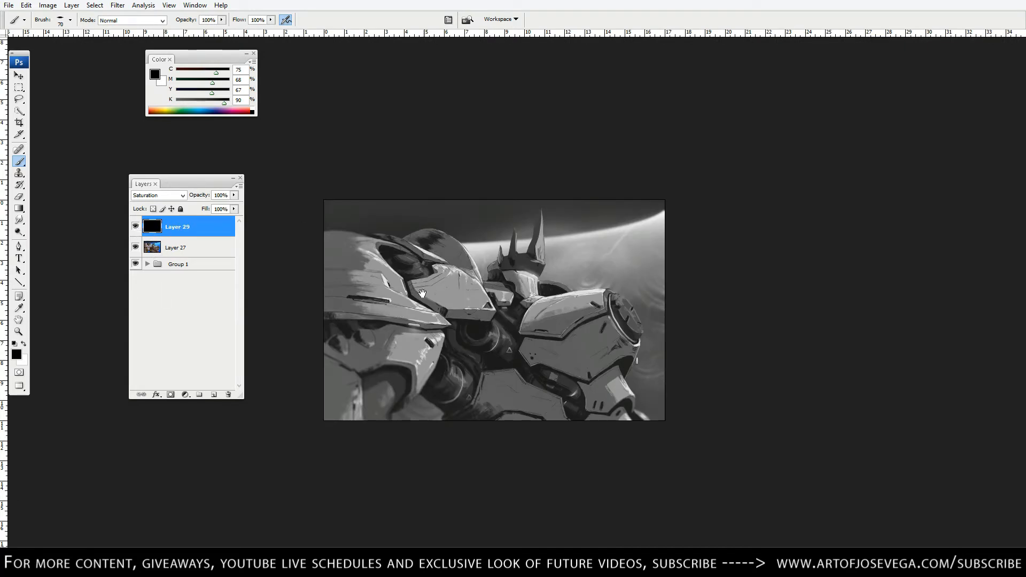
pyautogui.moveTo(327, 283); pyautogui.dragTo(312, 279)
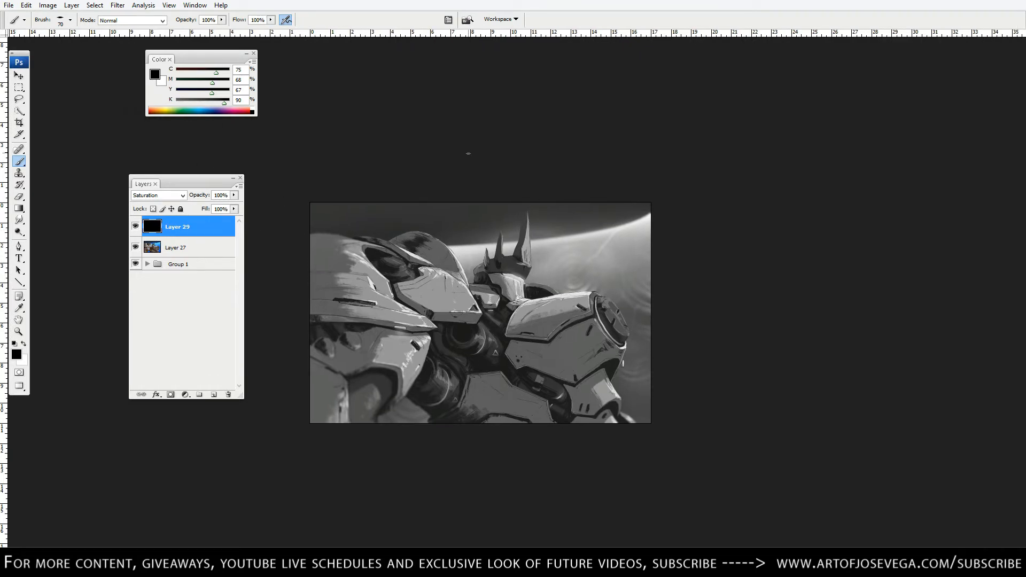
pyautogui.moveTo(443, 286); pyautogui.dragTo(430, 300)
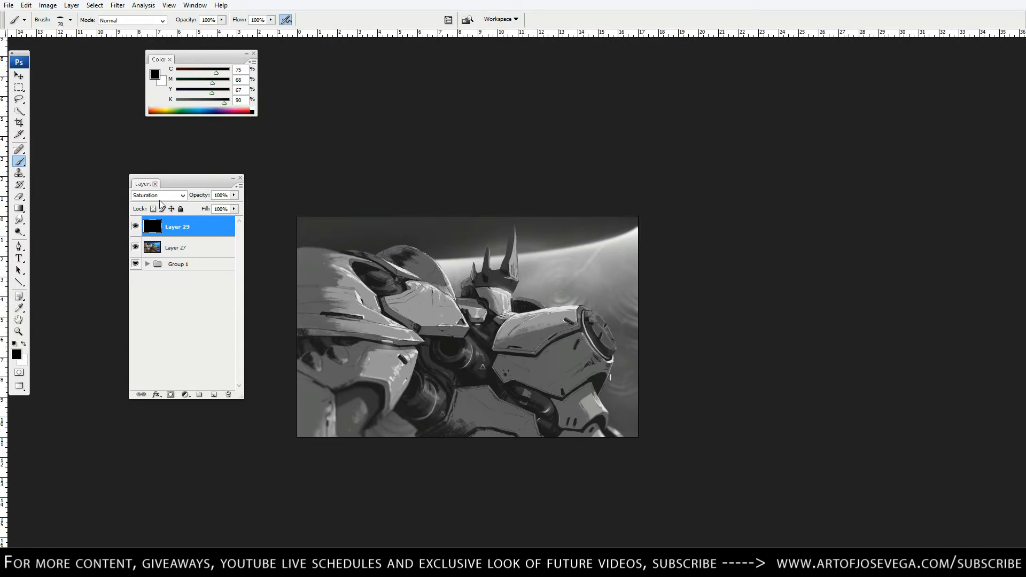
pyautogui.click(135, 228)
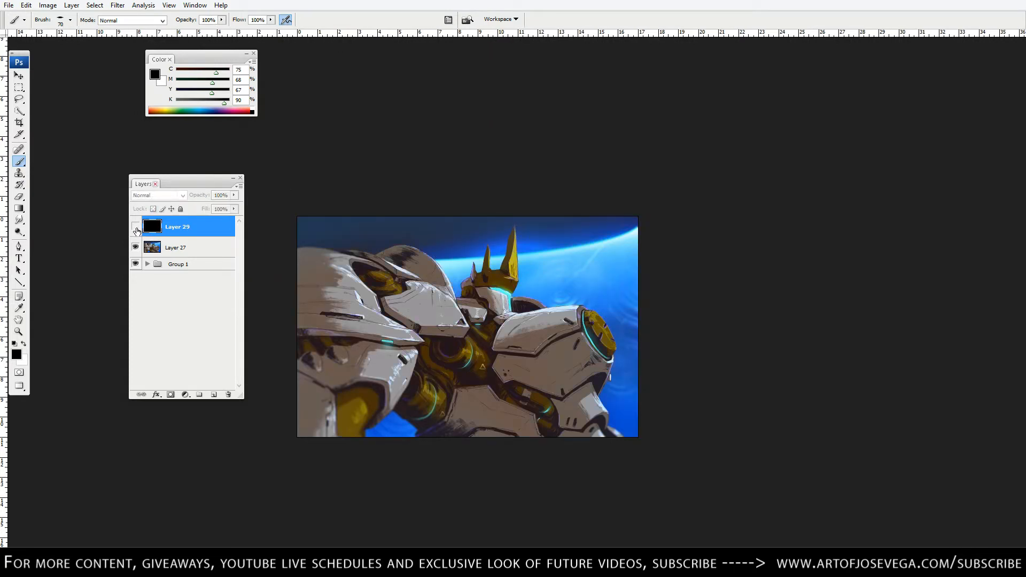
pyautogui.click(136, 228)
pyautogui.click(135, 229)
pyautogui.click(135, 229)
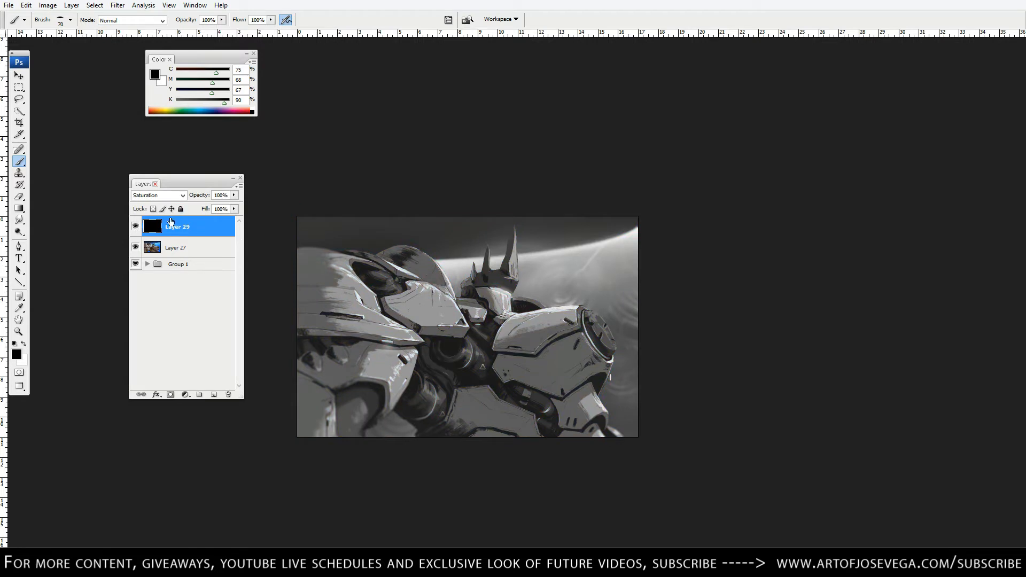
# Hide the black Saturation layer and delete it
pyautogui.click(135, 226)
pyautogui.press('v')
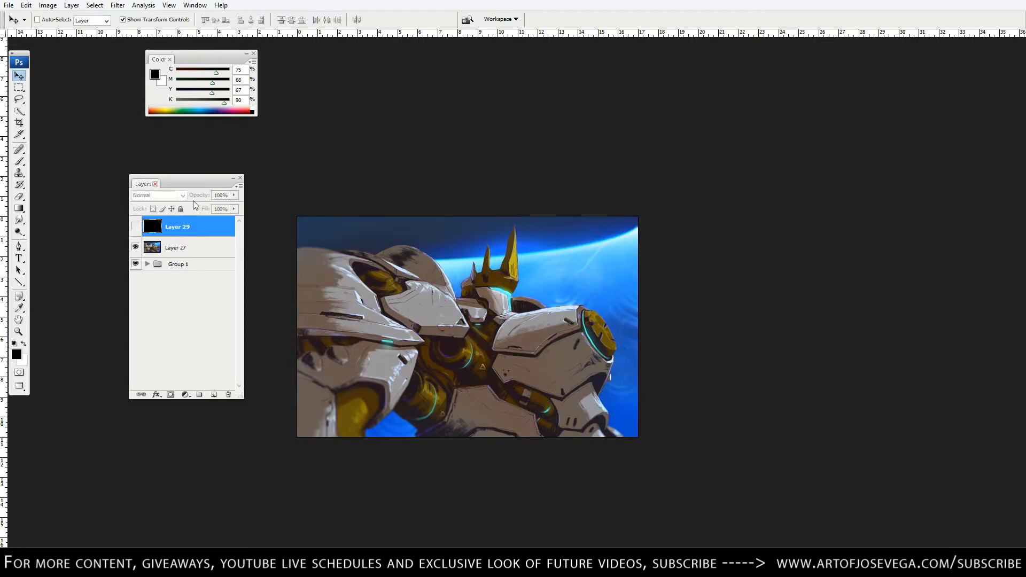
pyautogui.press('Delete')
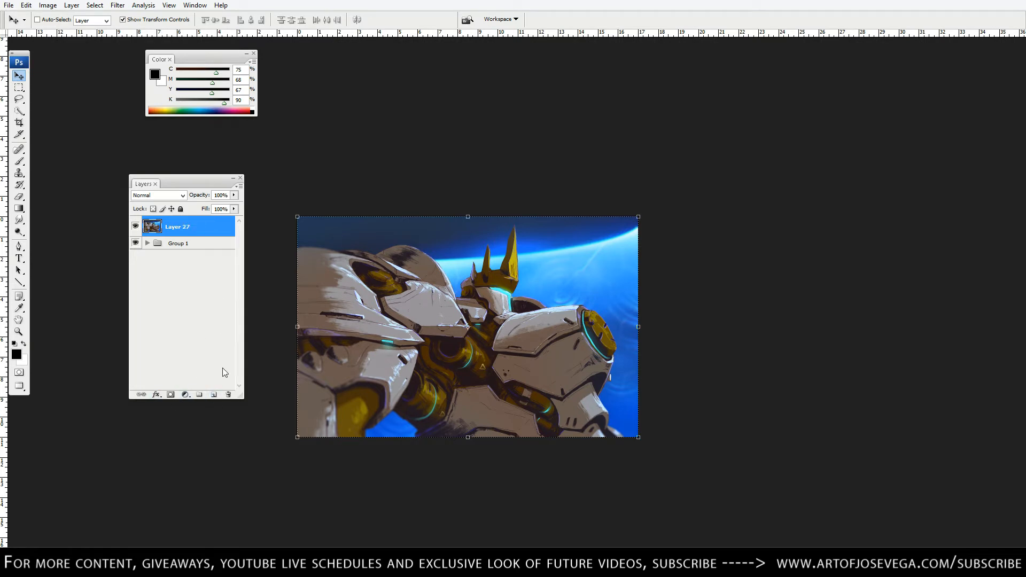
# Add a Hue/Saturation adjustment layer above Layer 27 with Saturation set to -100
pyautogui.click(185, 395)
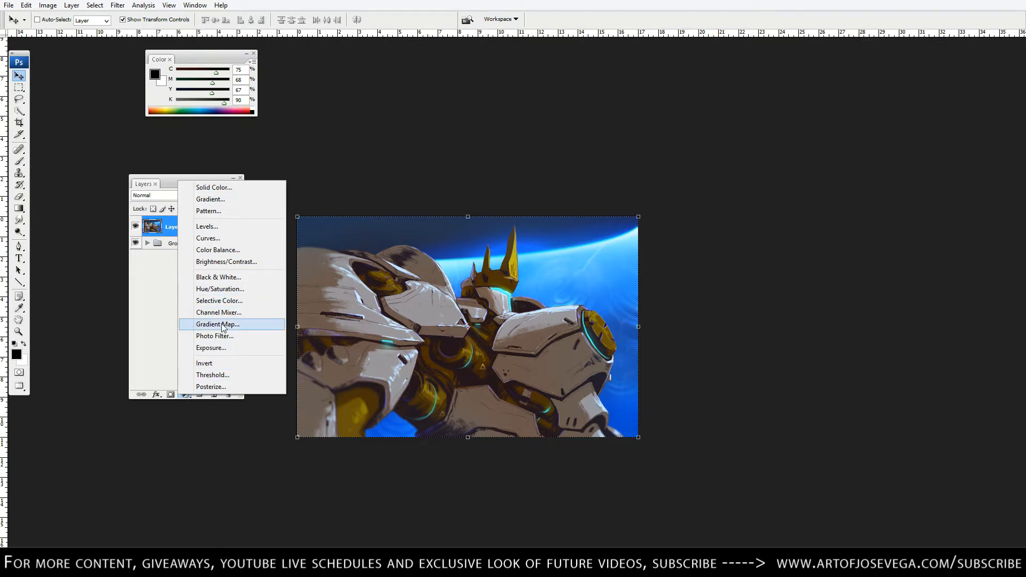
pyautogui.click(219, 291)
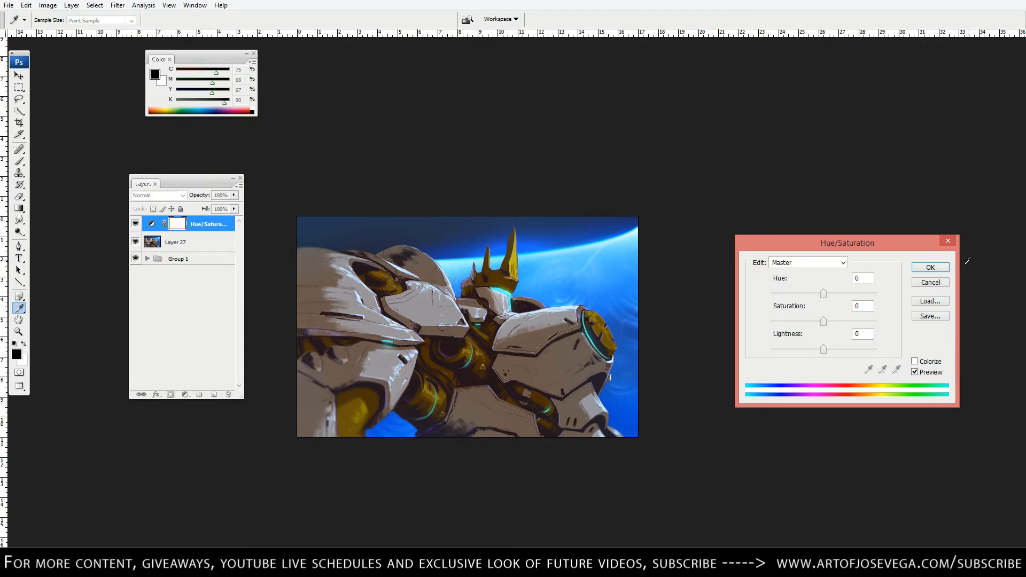
pyautogui.moveTo(788, 246); pyautogui.dragTo(408, 54)
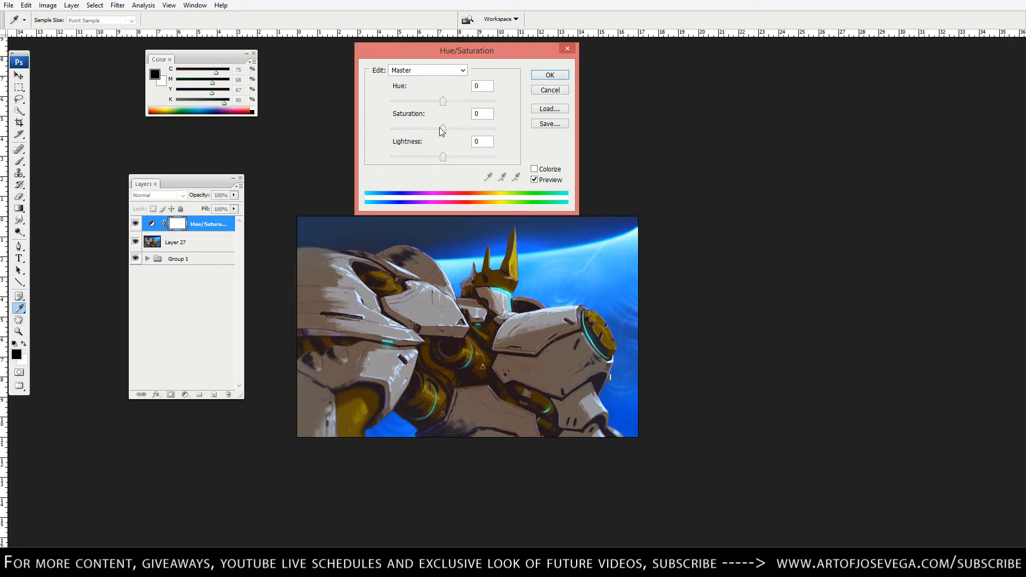
pyautogui.moveTo(443, 130); pyautogui.dragTo(355, 127)
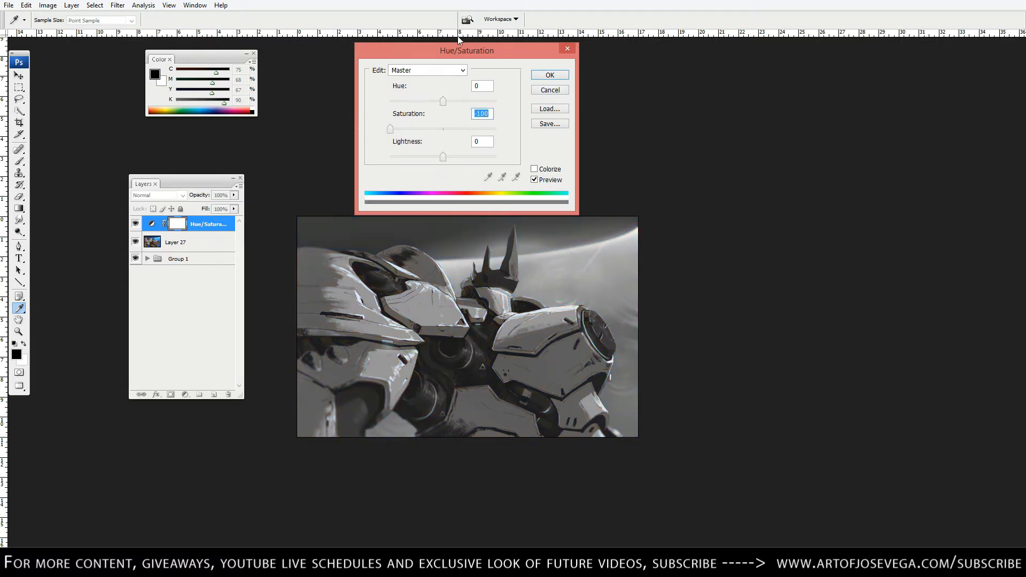
pyautogui.click(536, 77)
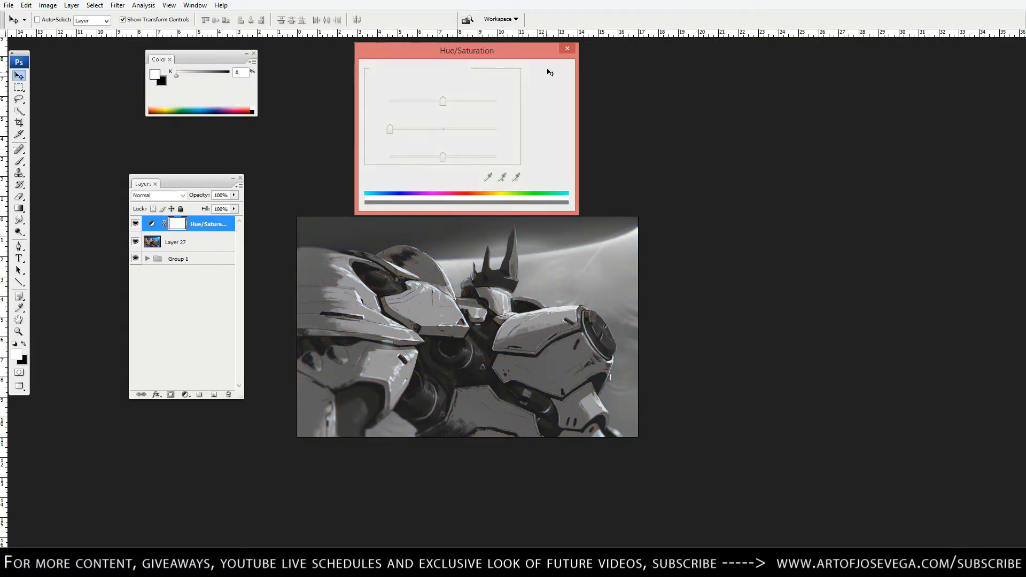
# Toggle the visibility of the Hue/Saturation adjustment layer to compare the desaturated and coloured painting
pyautogui.click(136, 224)
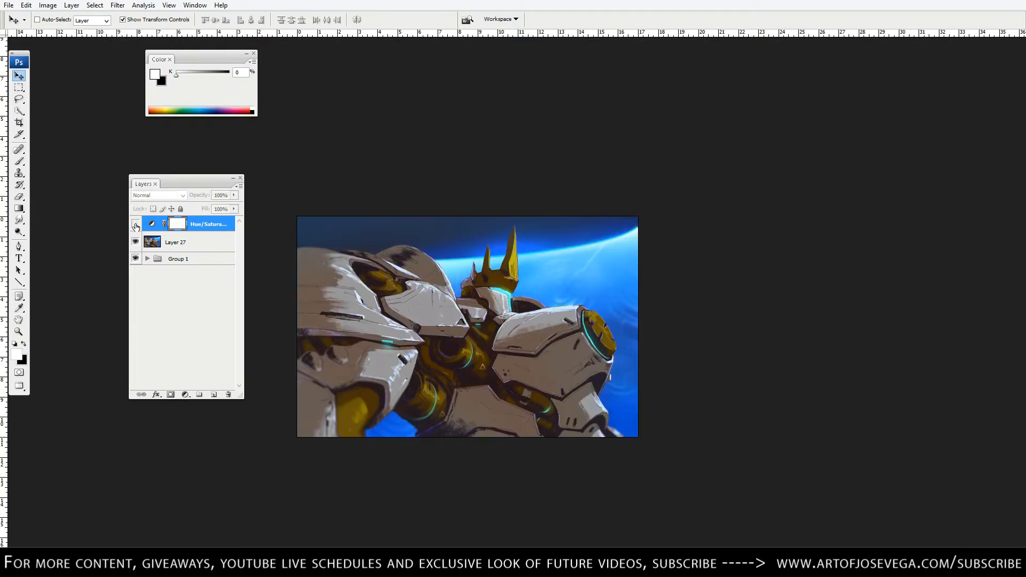
pyautogui.click(135, 224)
pyautogui.click(135, 225)
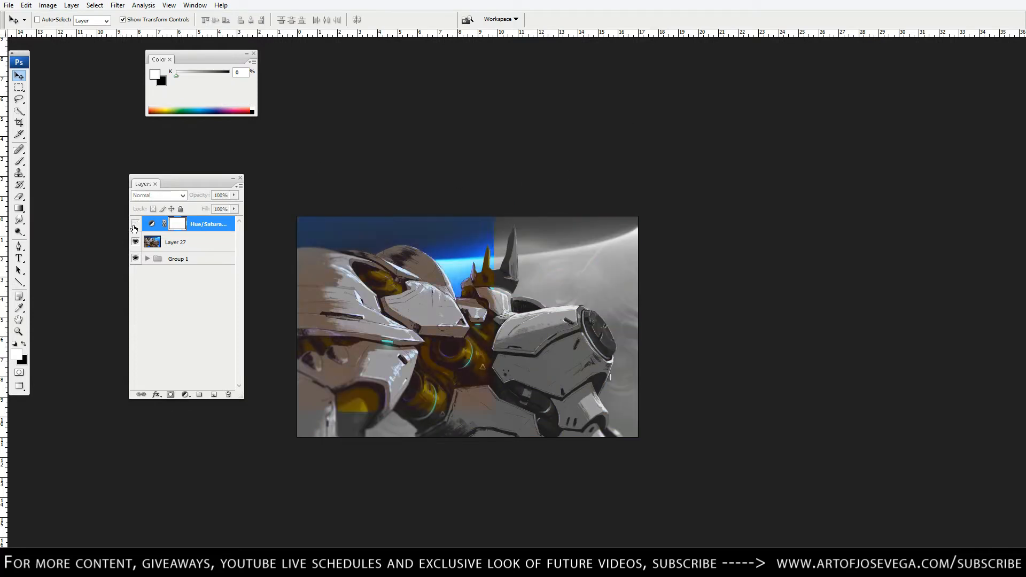
pyautogui.click(135, 225)
pyautogui.click(134, 225)
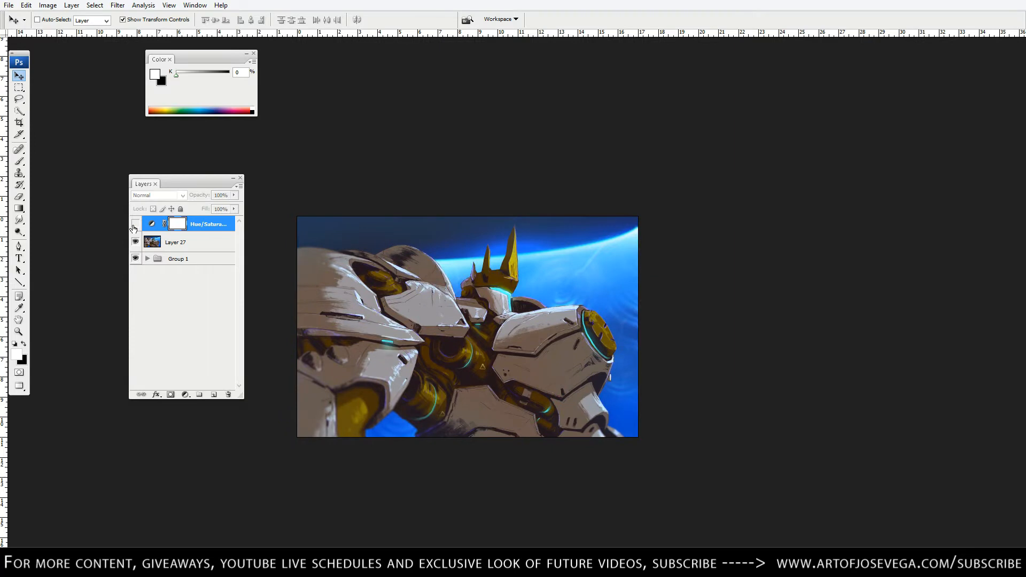
# Compare the painting with the Hue/Saturation adjustment on and off, leaving the adjustment on
pyautogui.click(136, 225)
pyautogui.click(135, 225)
pyautogui.click(135, 225)
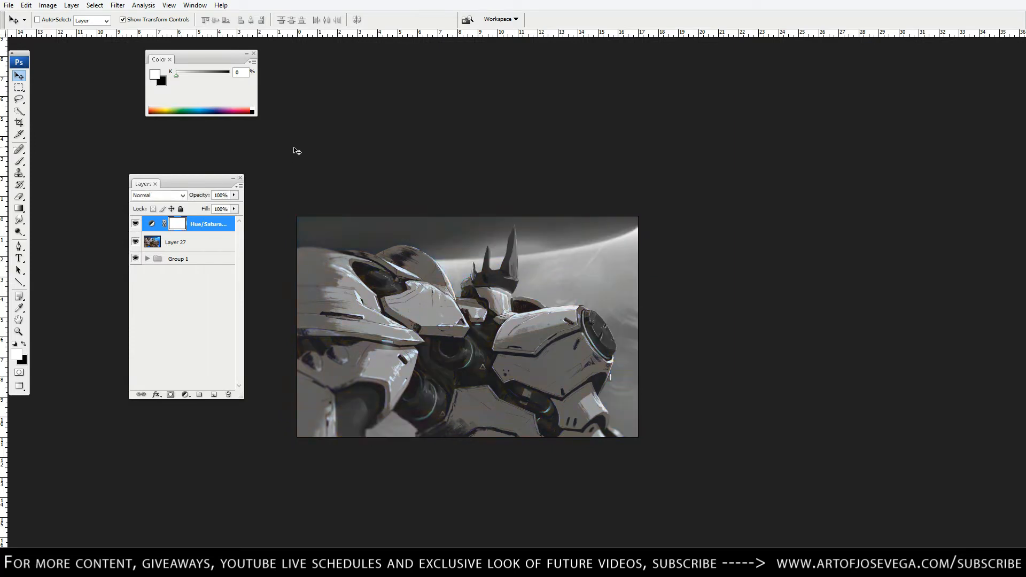
# Add a new layer above the Hue/Saturation adjustment, fill it with black and set its blend mode to Saturation
pyautogui.click(213, 395)
pyautogui.press('d')
pyautogui.hotkey('ctrl', 'BackSpace')
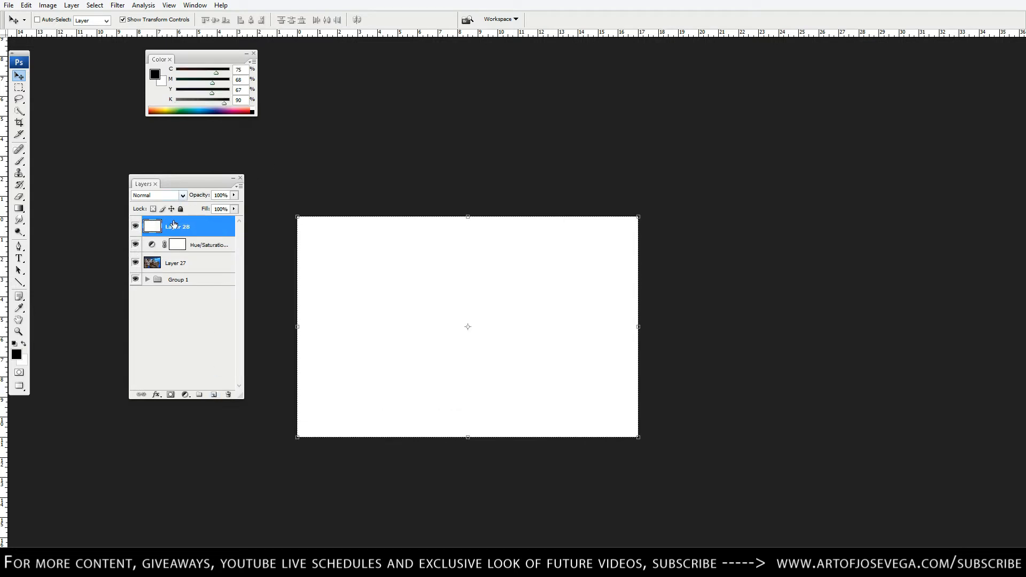
pyautogui.hotkey('alt', 'BackSpace')
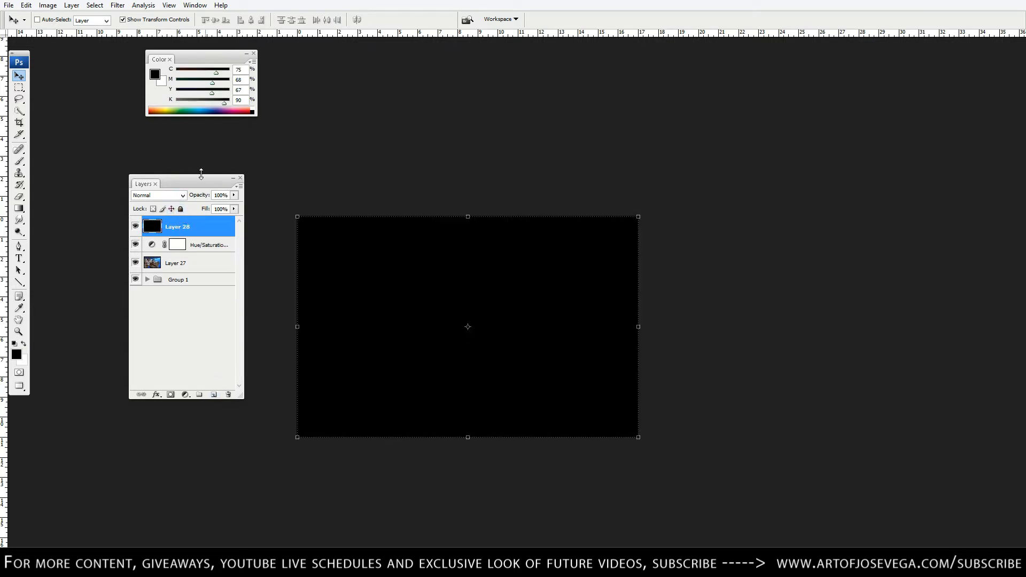
pyautogui.click(158, 195)
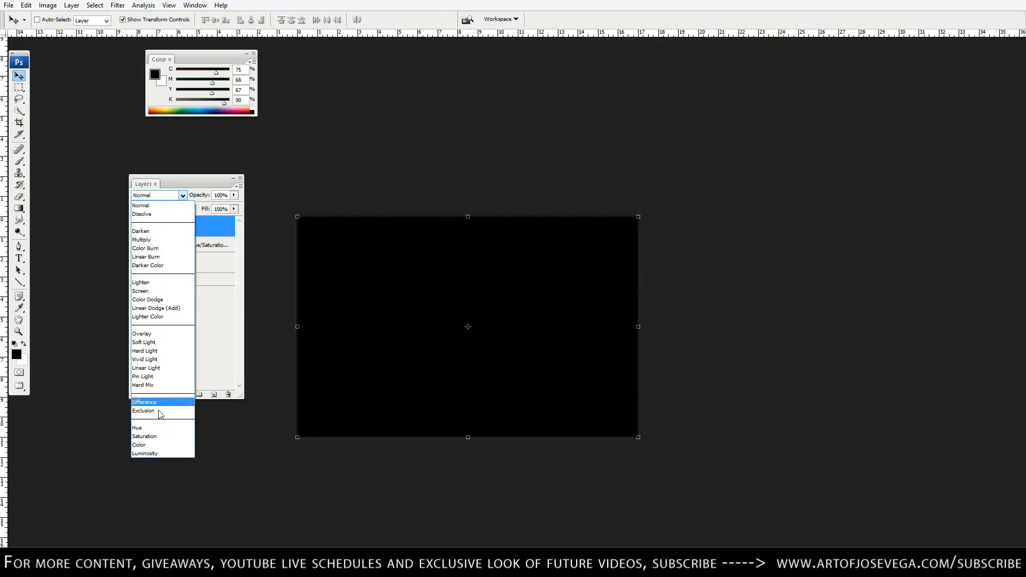
pyautogui.click(150, 436)
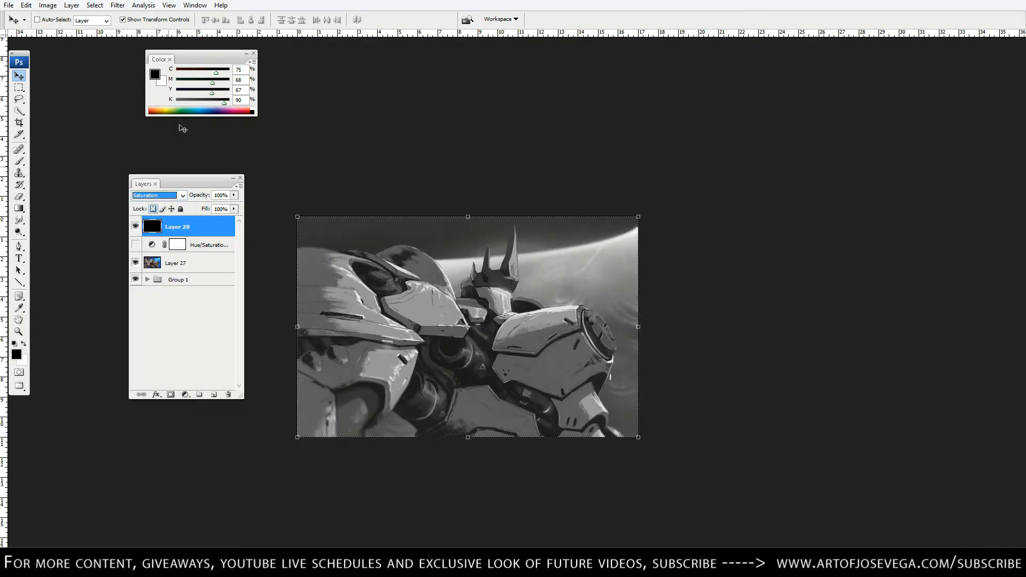
# Compare the greyscale values given by the black Saturation layer and the Hue/Saturation adjustment by alternating their visibility
pyautogui.hotkey('ctrl', '+')
pyautogui.press('b')
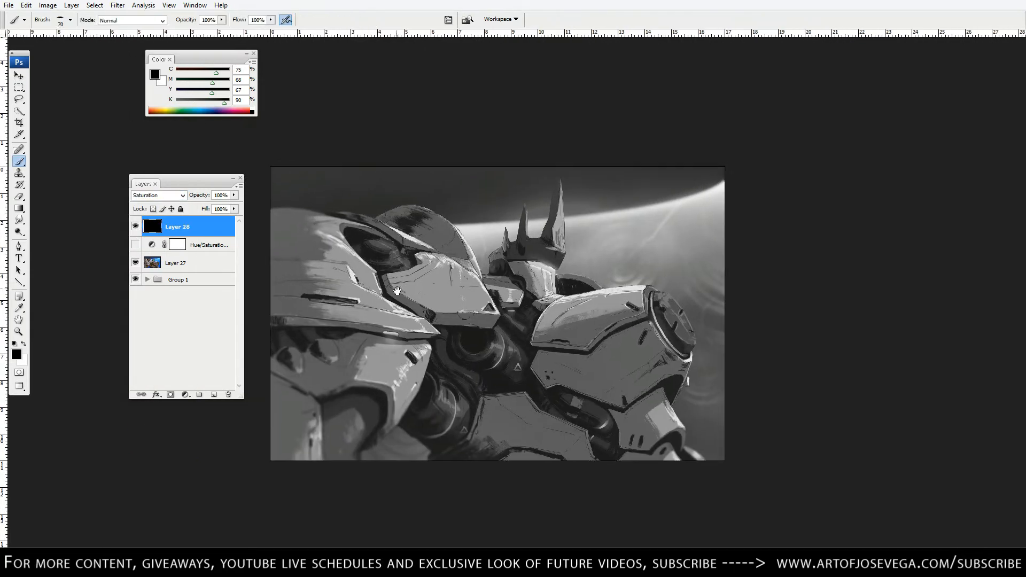
pyautogui.moveTo(554, 348); pyautogui.dragTo(532, 353)
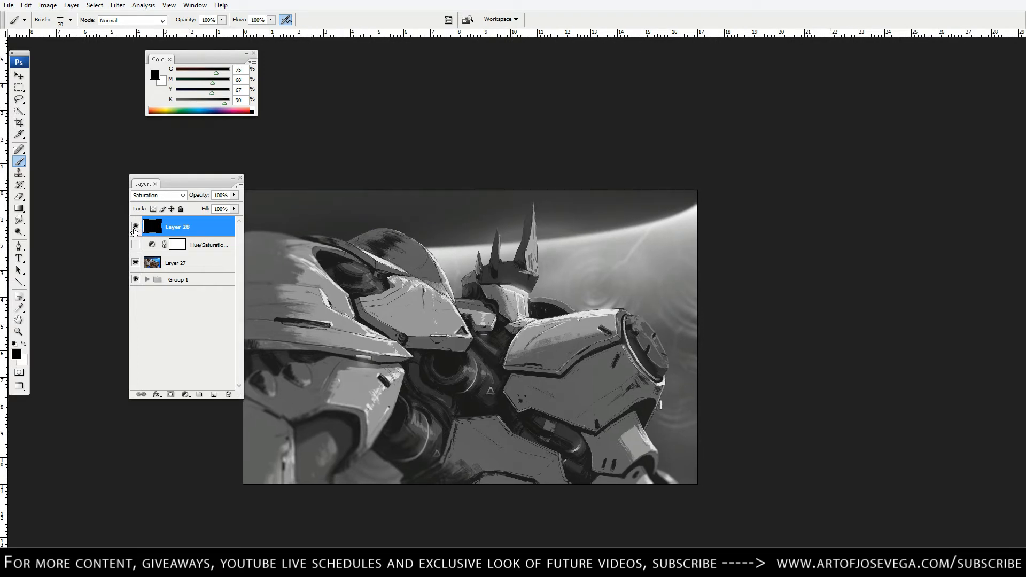
pyautogui.click(135, 244)
pyautogui.click(134, 230)
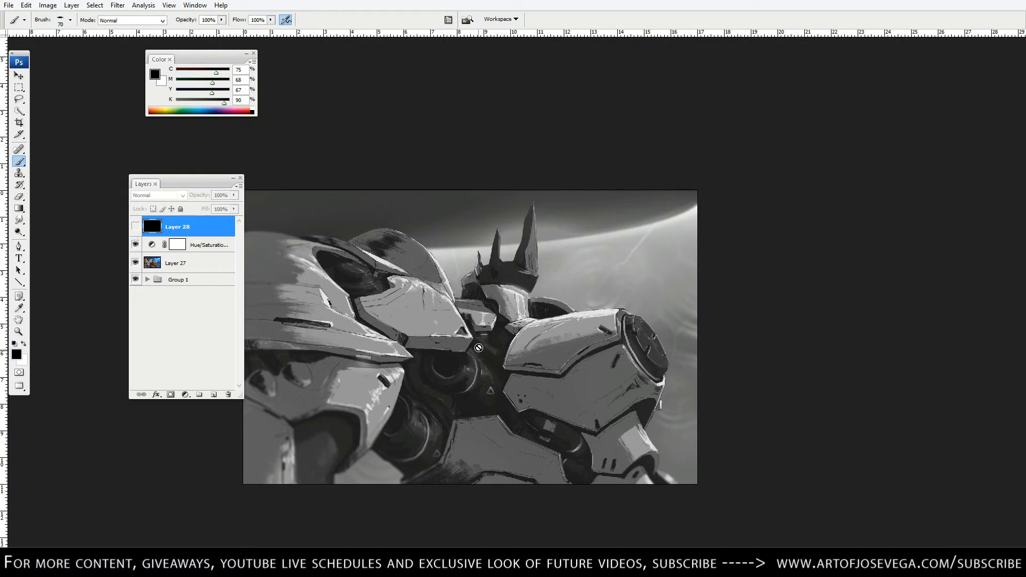
pyautogui.click(135, 245)
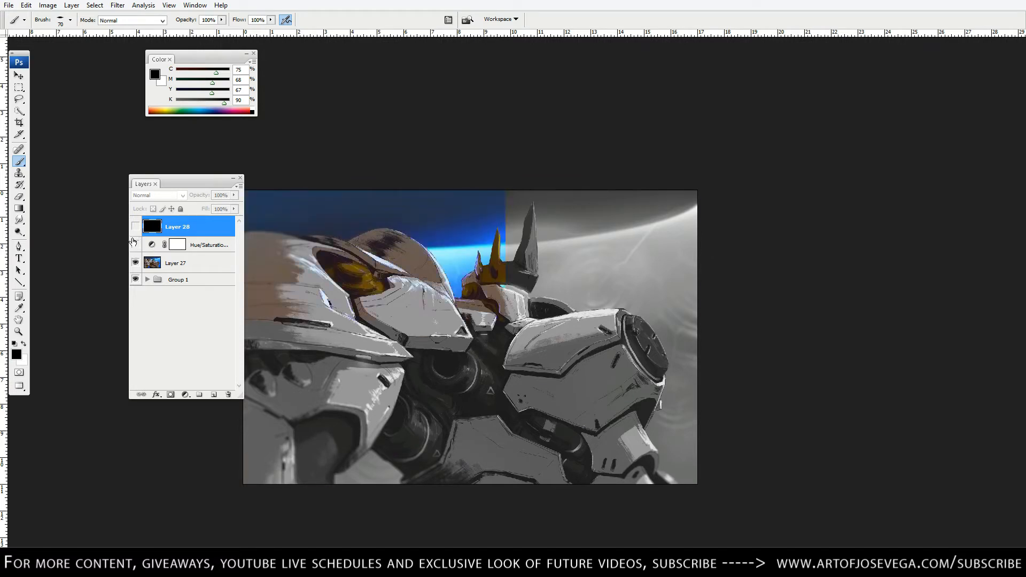
pyautogui.click(135, 227)
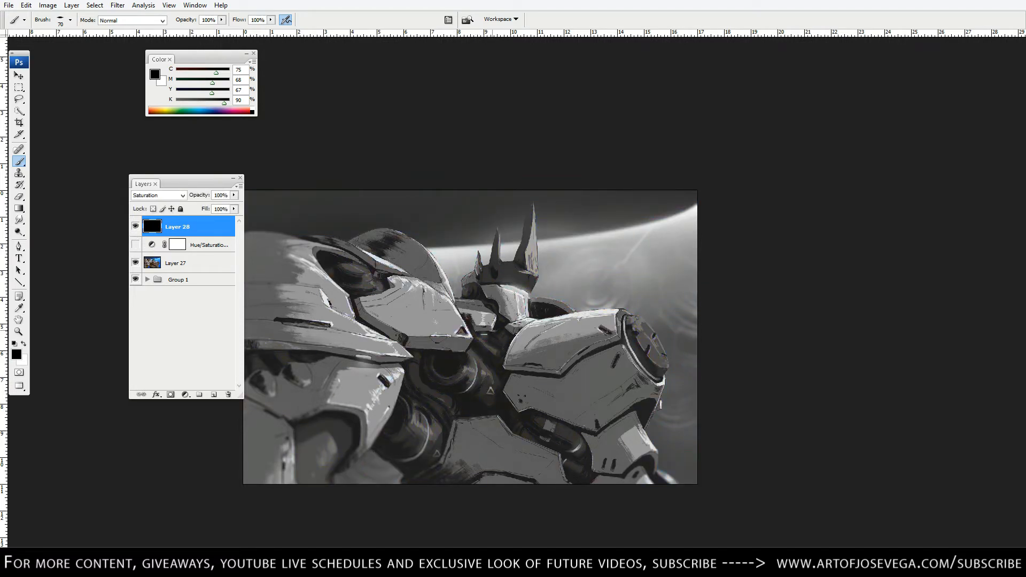
pyautogui.click(135, 244)
pyautogui.click(135, 228)
pyautogui.click(135, 226)
pyautogui.click(134, 245)
pyautogui.click(135, 244)
pyautogui.click(135, 227)
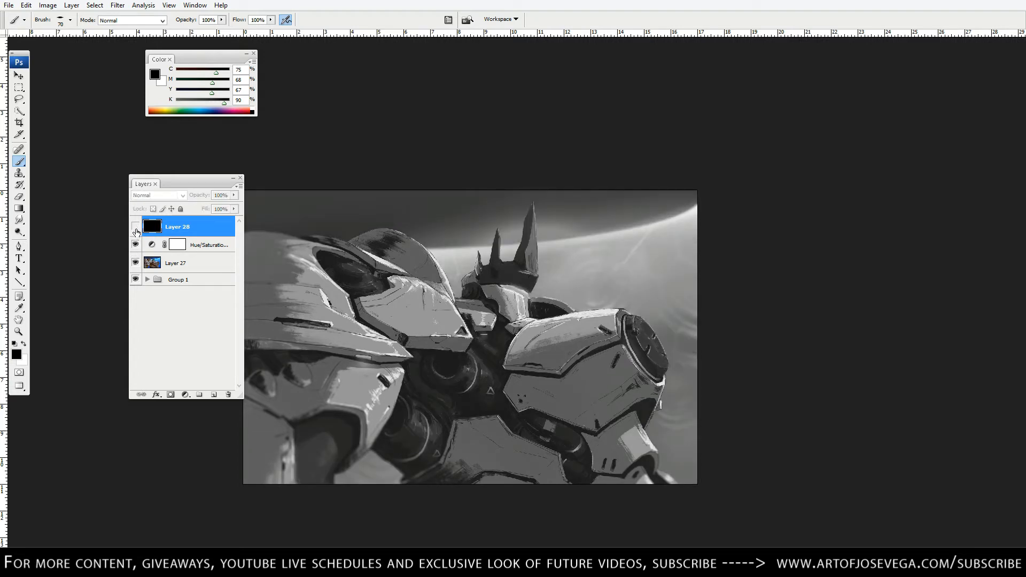
pyautogui.moveTo(406, 278); pyautogui.dragTo(420, 276)
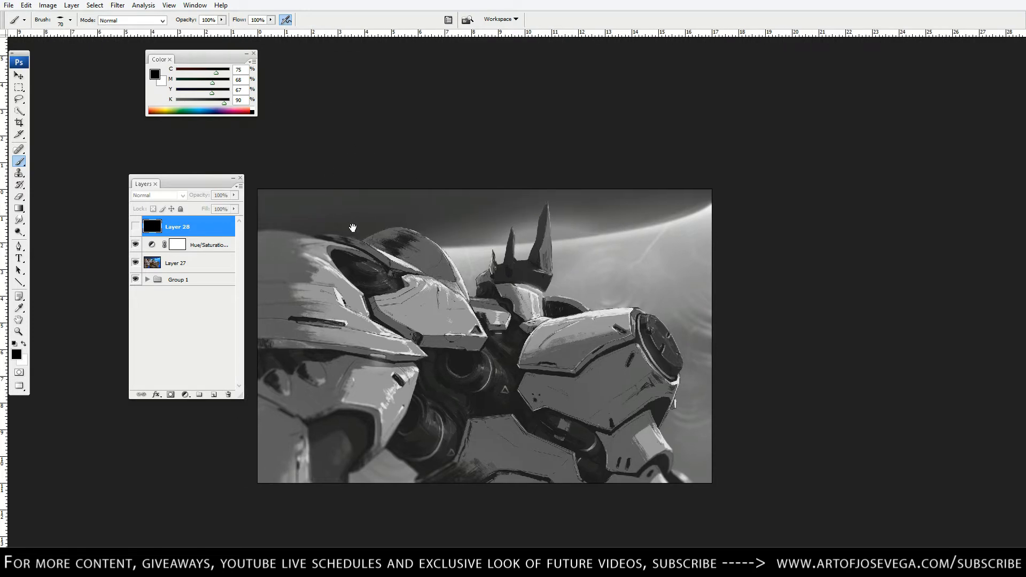
pyautogui.moveTo(351, 293); pyautogui.dragTo(349, 290)
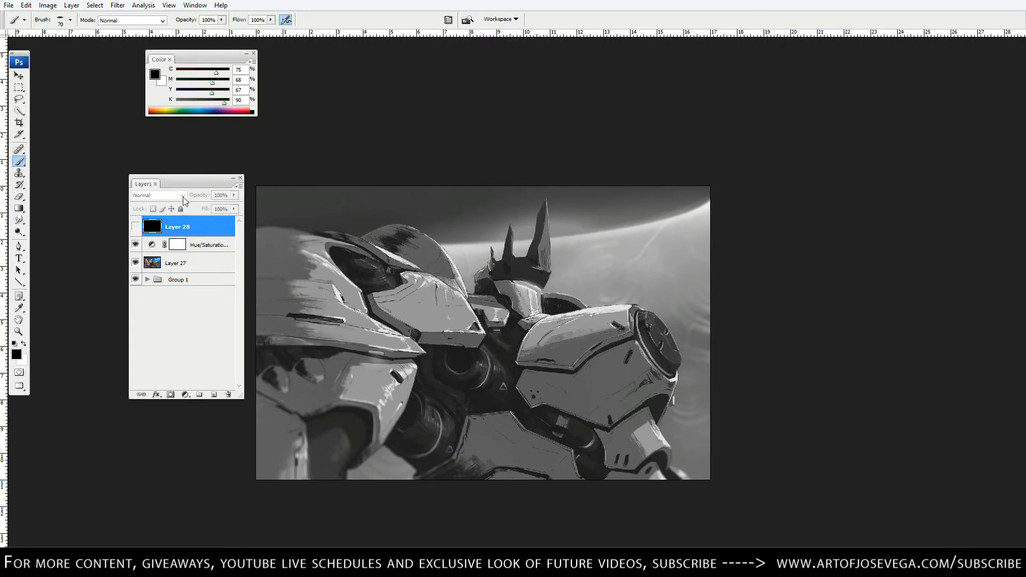
# Hide both the black Saturation layer and the Hue/Saturation adjustment to view the painting in full colour
pyautogui.click(135, 227)
pyautogui.click(135, 244)
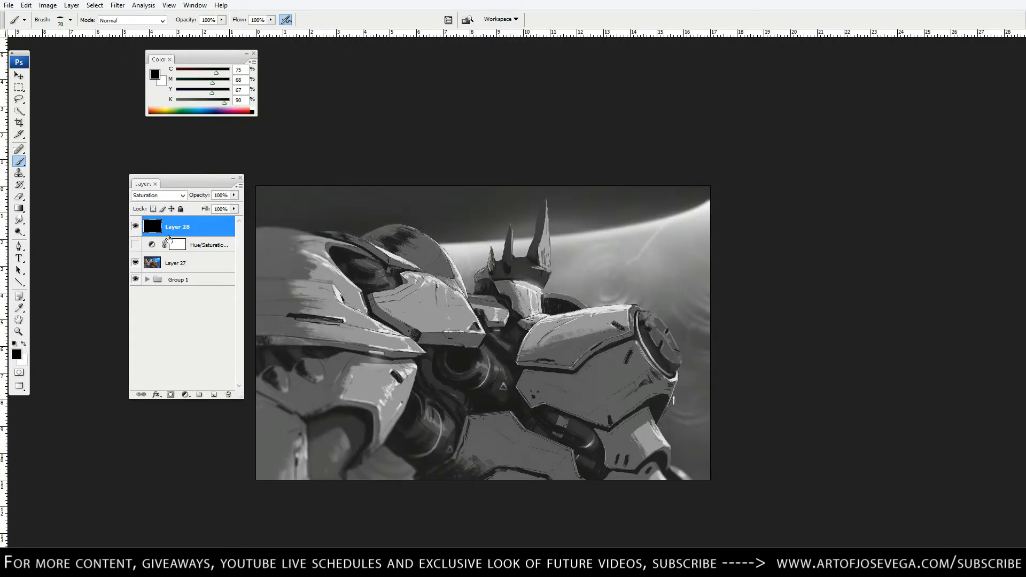
pyautogui.click(136, 226)
pyautogui.moveTo(384, 305); pyautogui.dragTo(382, 288)
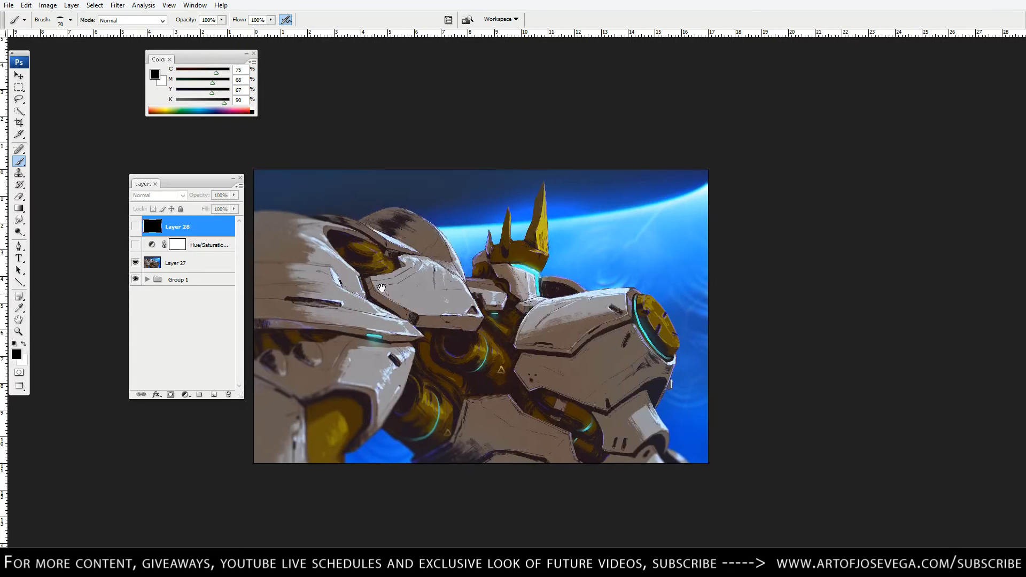
pyautogui.moveTo(412, 255); pyautogui.dragTo(432, 271)
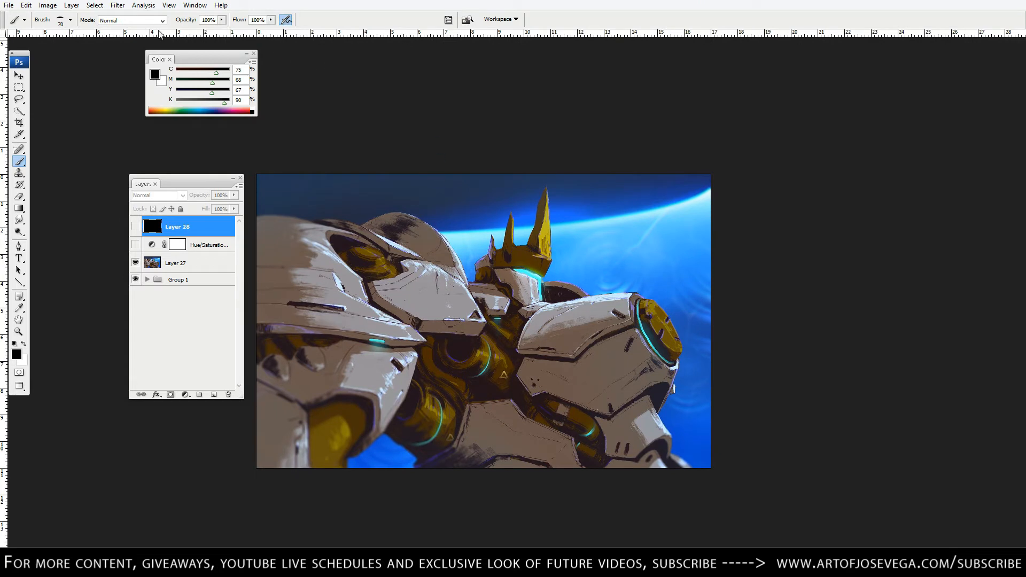
# Customize the proof condition to simulate Working CMYK - U.S. Web Coated (SWOP) v2
pyautogui.click(119, 6)
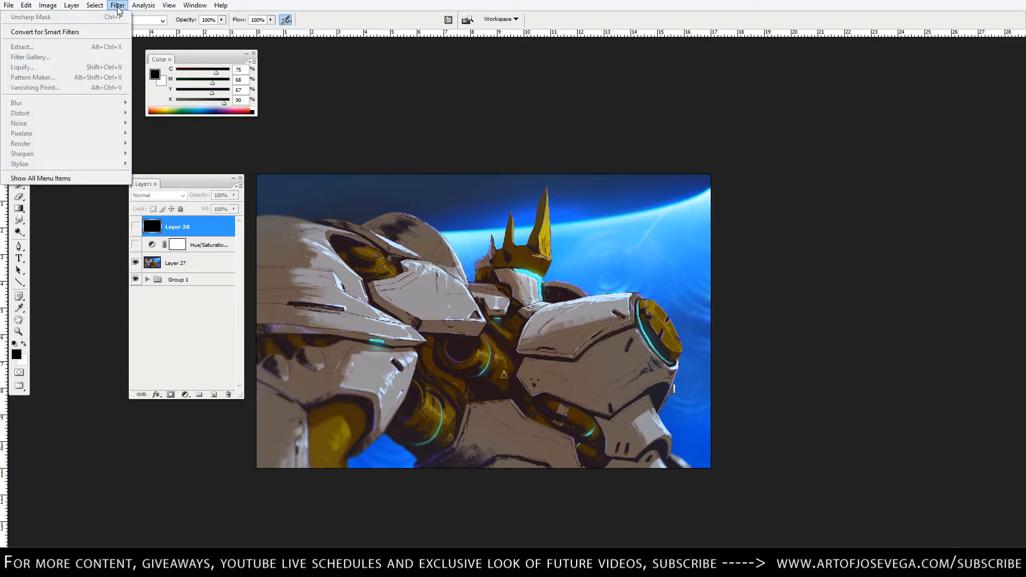
pyautogui.moveTo(170, 7)
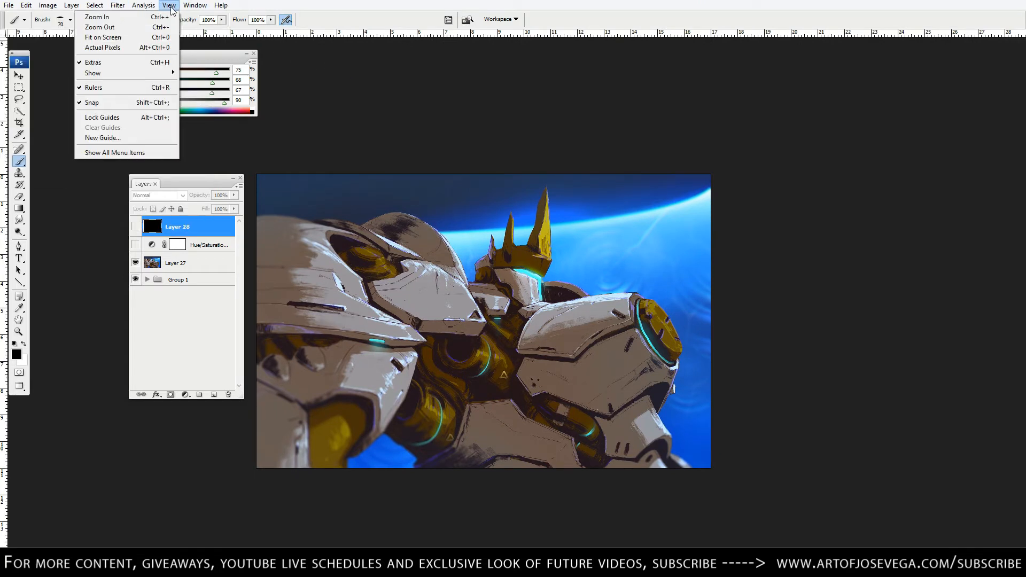
pyautogui.click(130, 153)
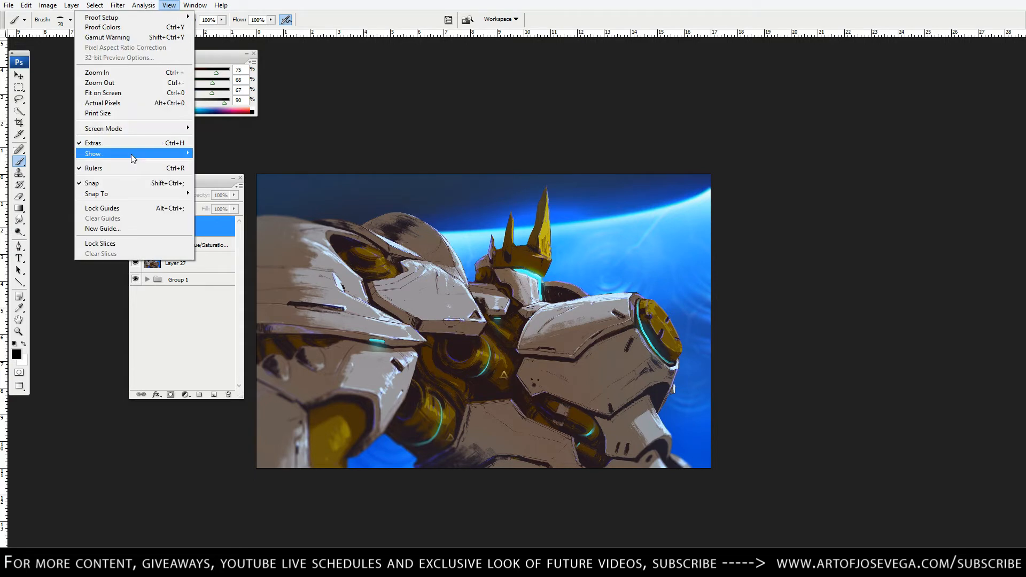
pyautogui.moveTo(144, 20)
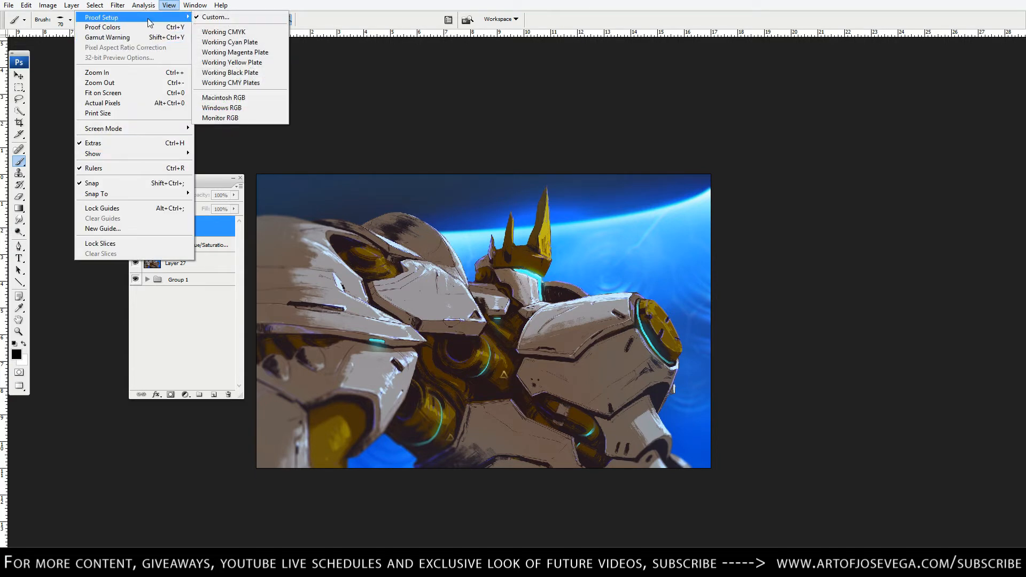
pyautogui.click(219, 21)
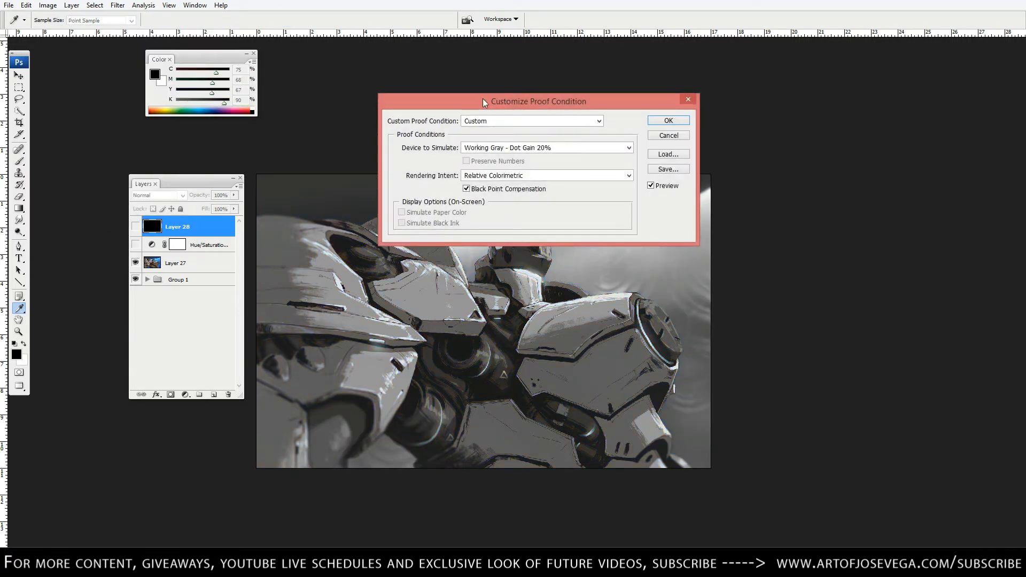
pyautogui.moveTo(484, 101); pyautogui.dragTo(464, 66)
pyautogui.click(604, 109)
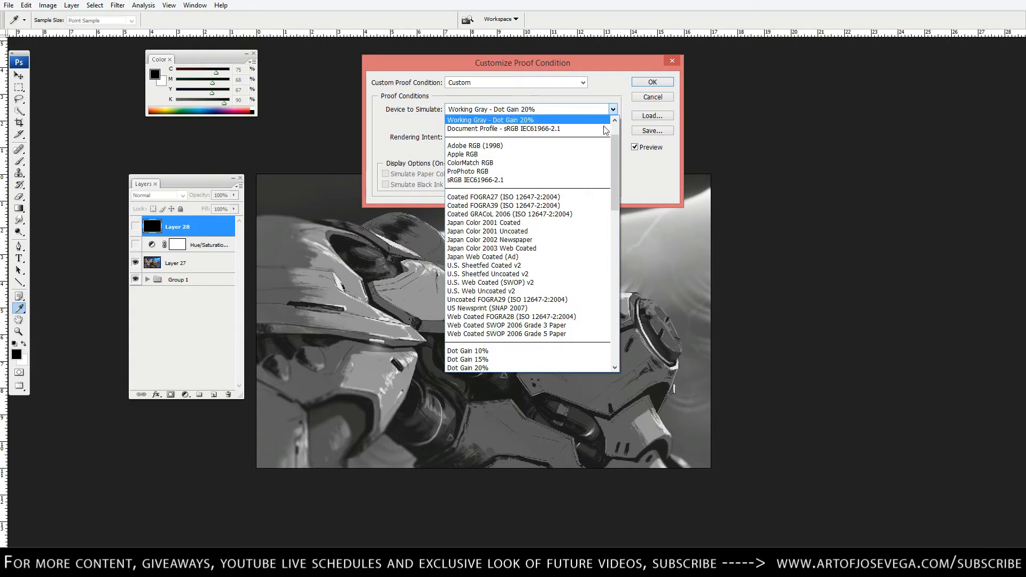
pyautogui.scroll(2, 593, 122)
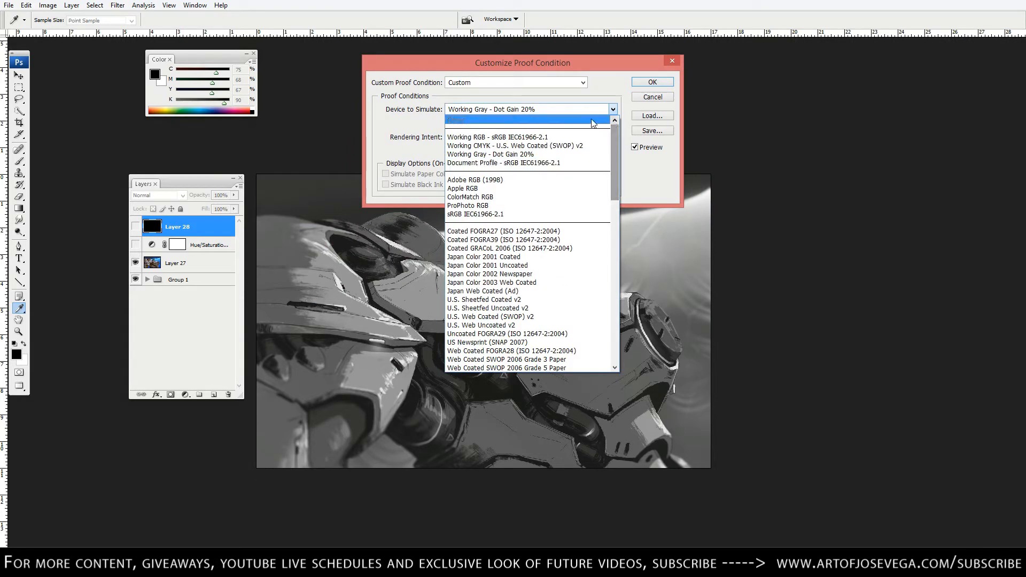
pyautogui.click(504, 147)
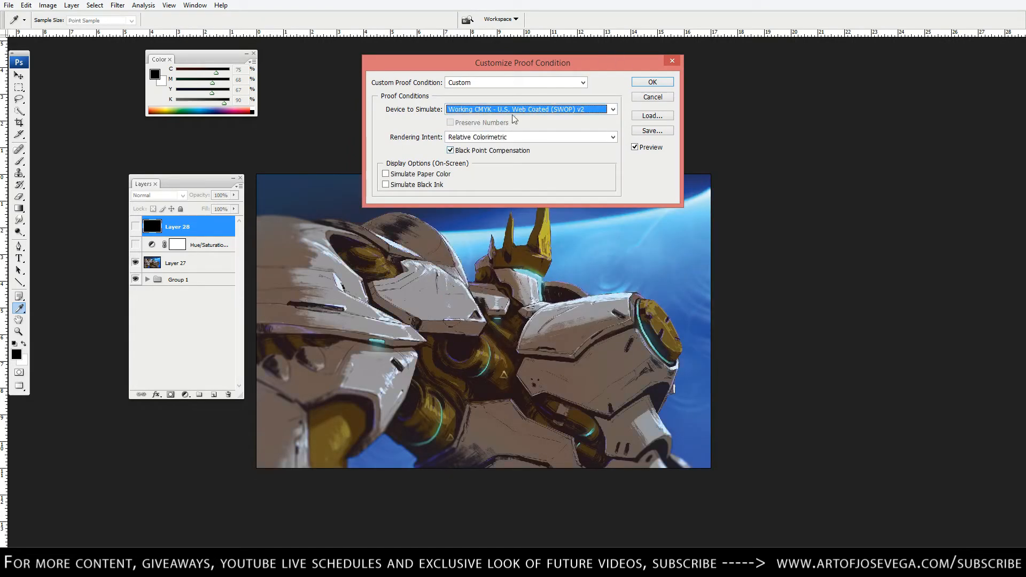
pyautogui.click(657, 80)
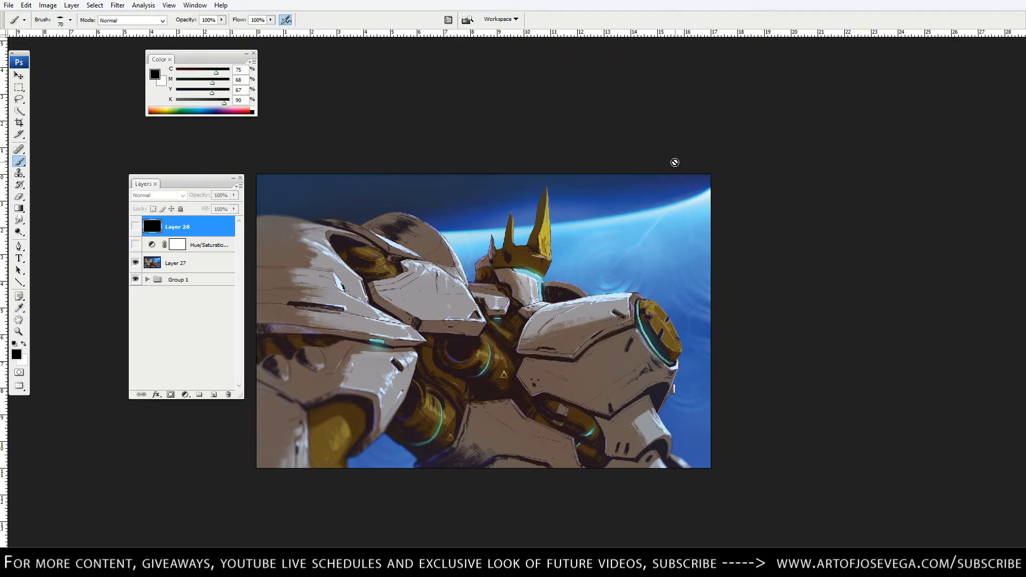
# Customize the proof condition to simulate Working Gray - Dot Gain 20%
pyautogui.click(169, 5)
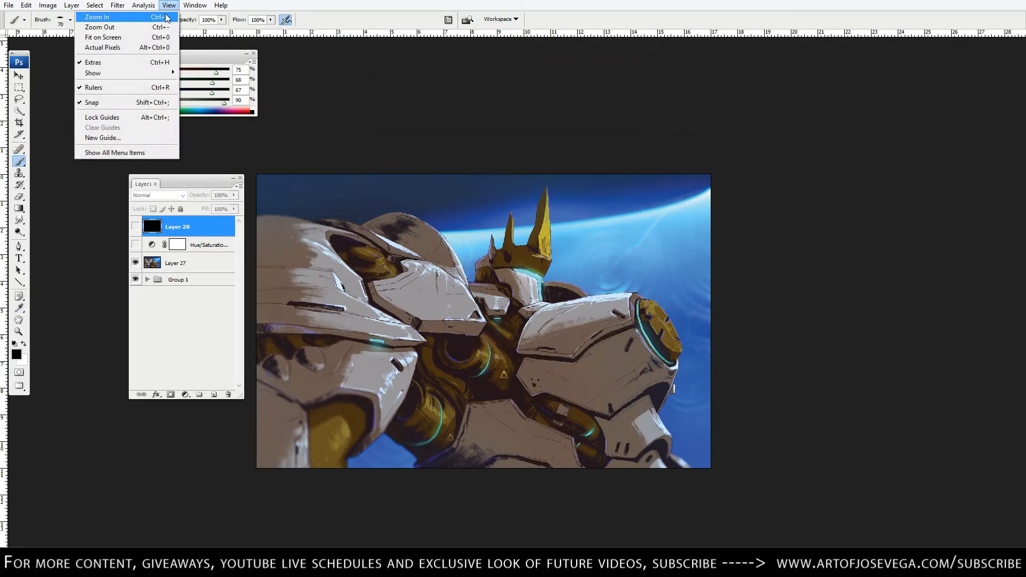
pyautogui.click(138, 157)
pyautogui.moveTo(138, 21)
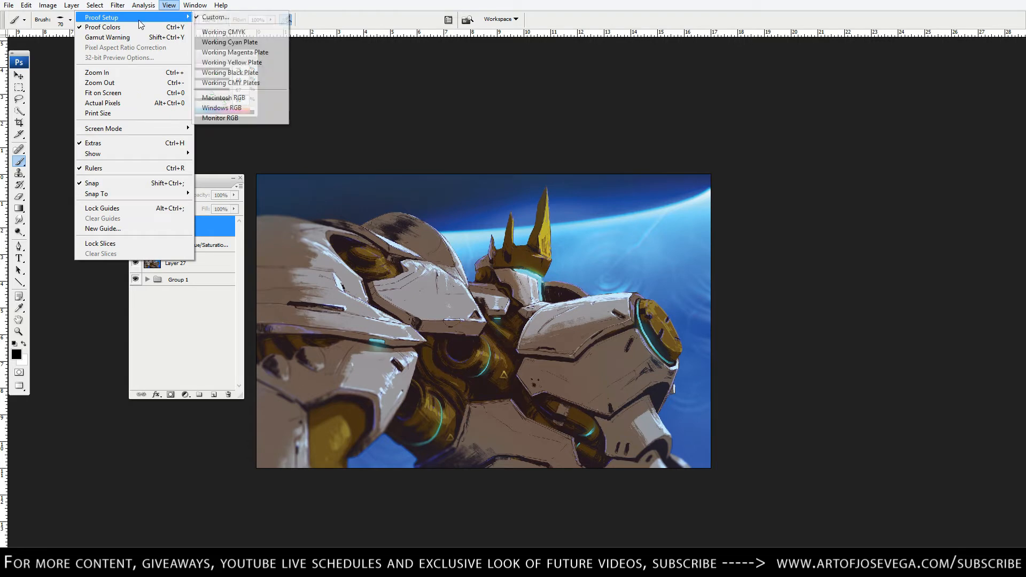
pyautogui.click(221, 20)
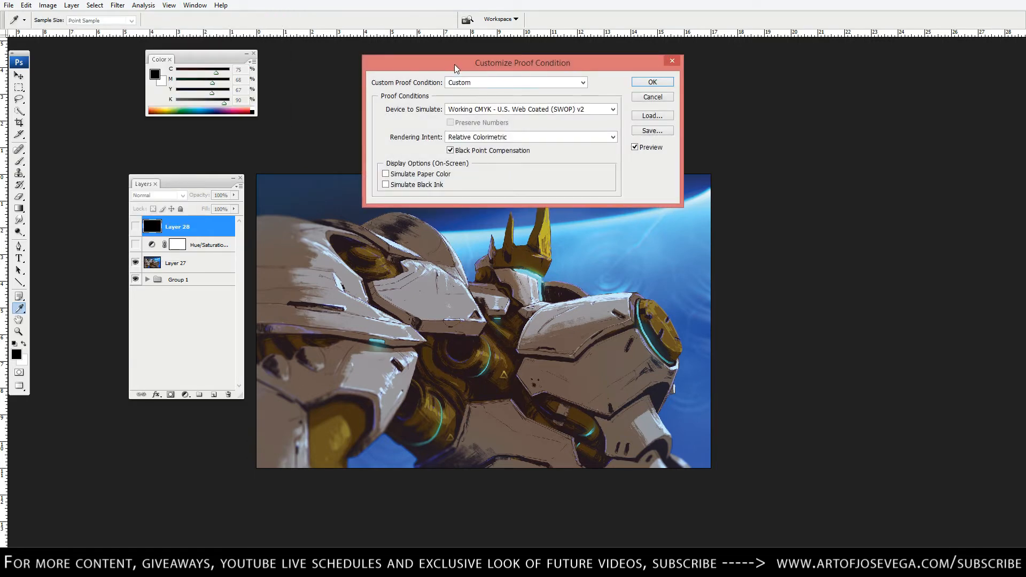
pyautogui.moveTo(455, 63); pyautogui.dragTo(677, 46)
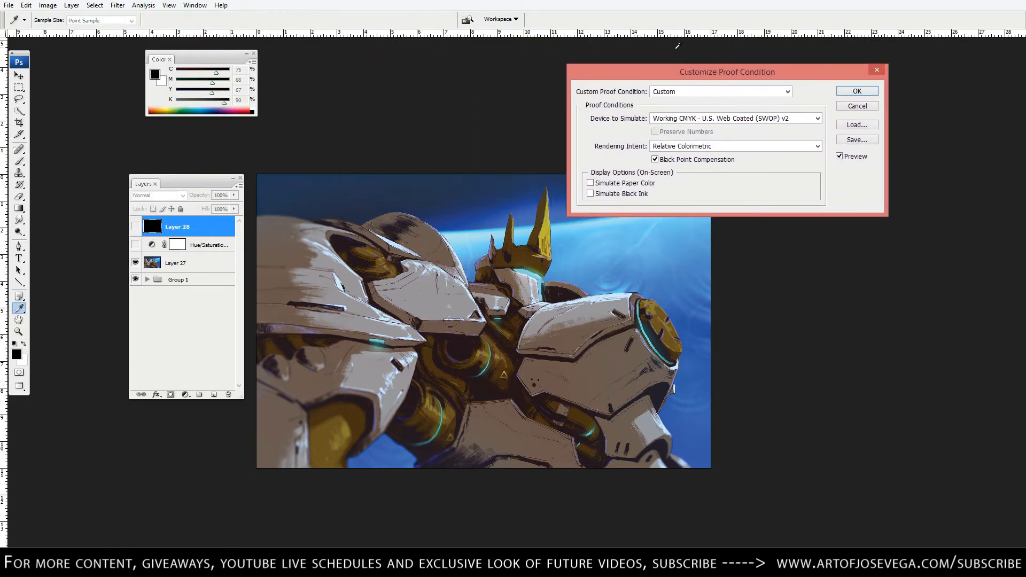
pyautogui.click(797, 119)
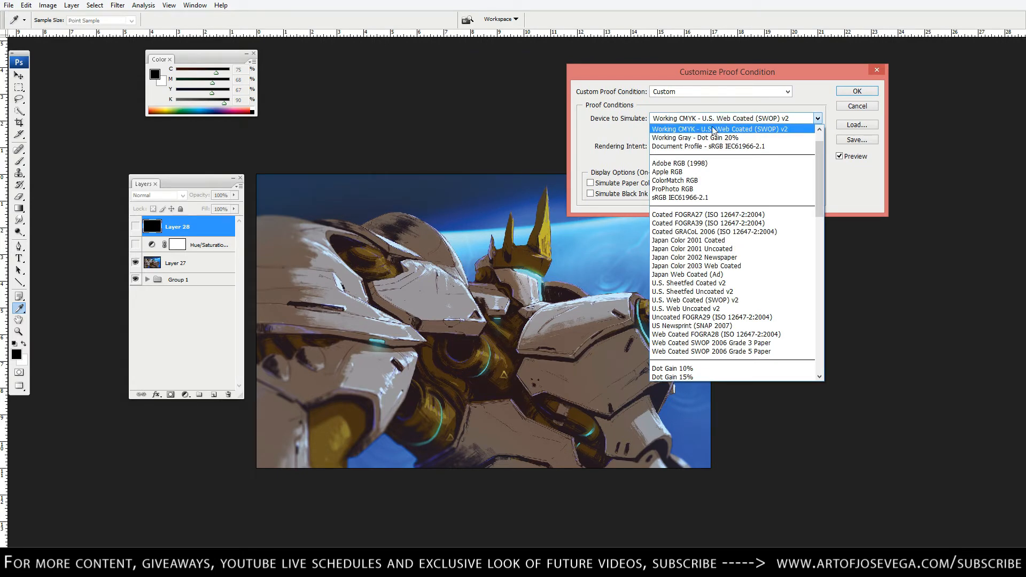
pyautogui.click(761, 140)
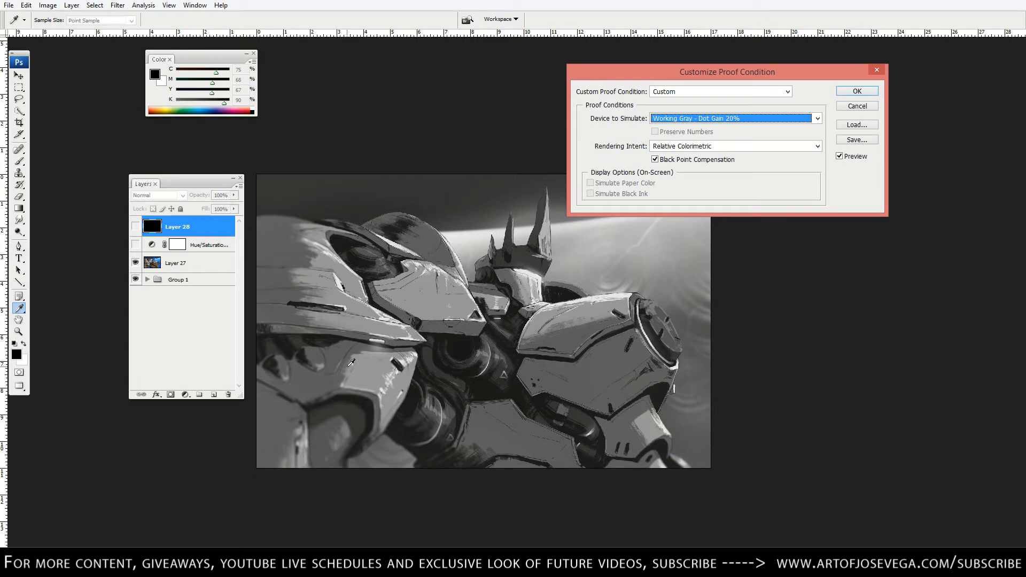
pyautogui.click(858, 91)
pyautogui.press('b')
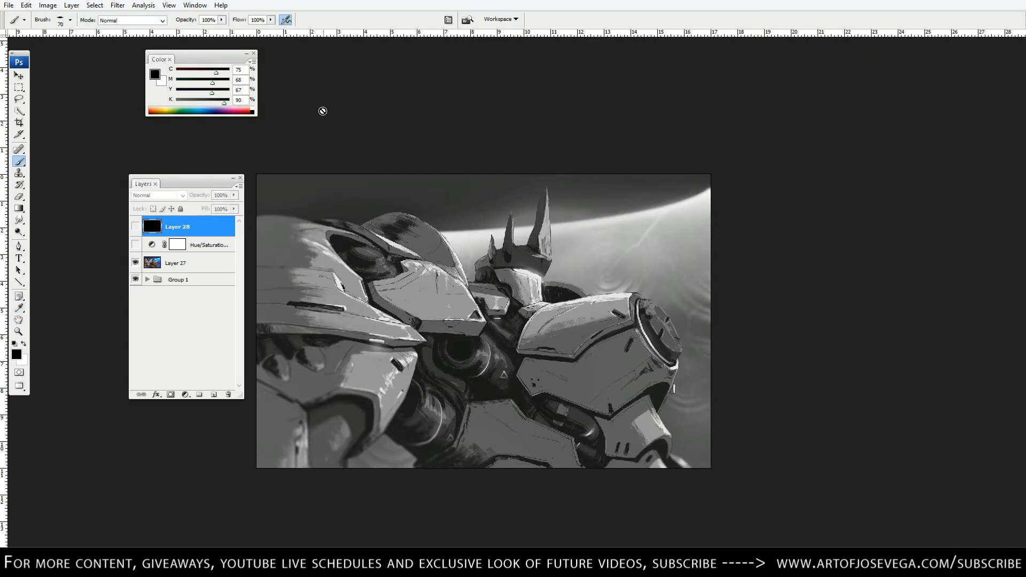
# Examine the painting in the greyscale proof and turn Proof Colors off to compare it with the colour version
pyautogui.moveTo(322, 147)
pyautogui.mouseDown()
pyautogui.moveTo(332, 153)
pyautogui.moveTo(346, 120)
pyautogui.moveTo(356, 125)
pyautogui.moveTo(352, 93)
pyautogui.moveTo(397, 337)
pyautogui.moveTo(406, 304)
pyautogui.mouseUp()
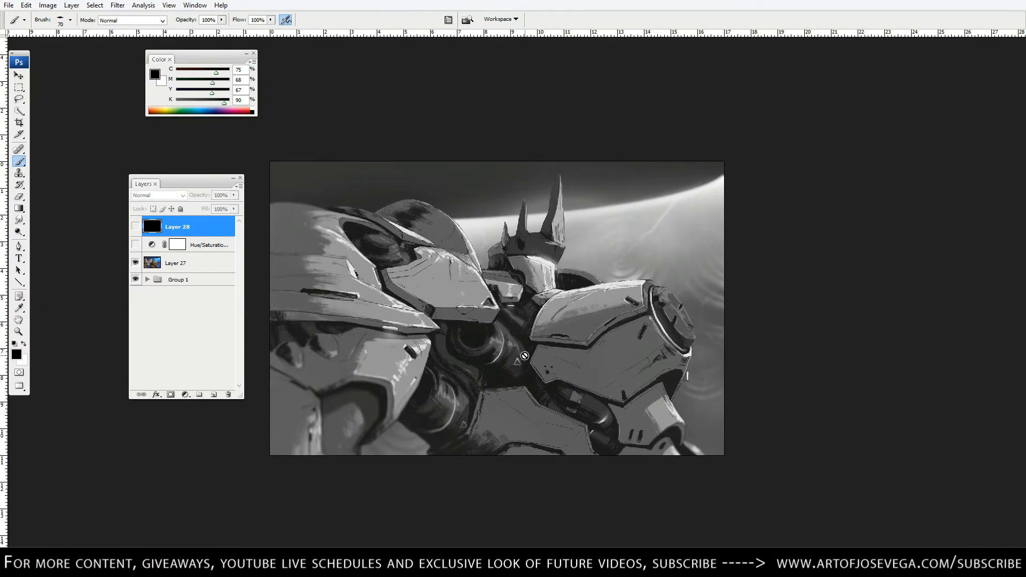
pyautogui.moveTo(409, 319); pyautogui.dragTo(414, 311)
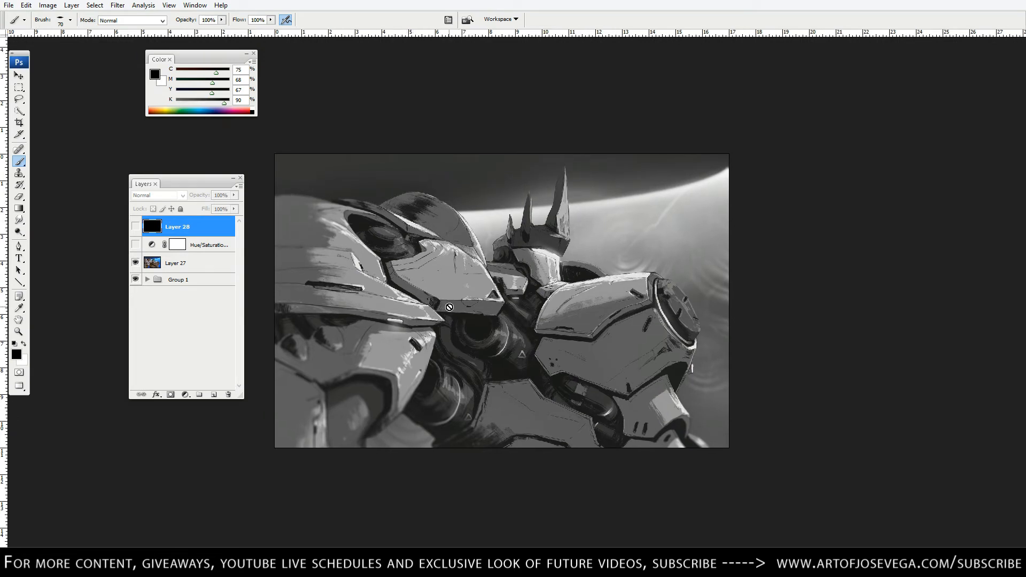
pyautogui.hotkey('ctrl', 'y')
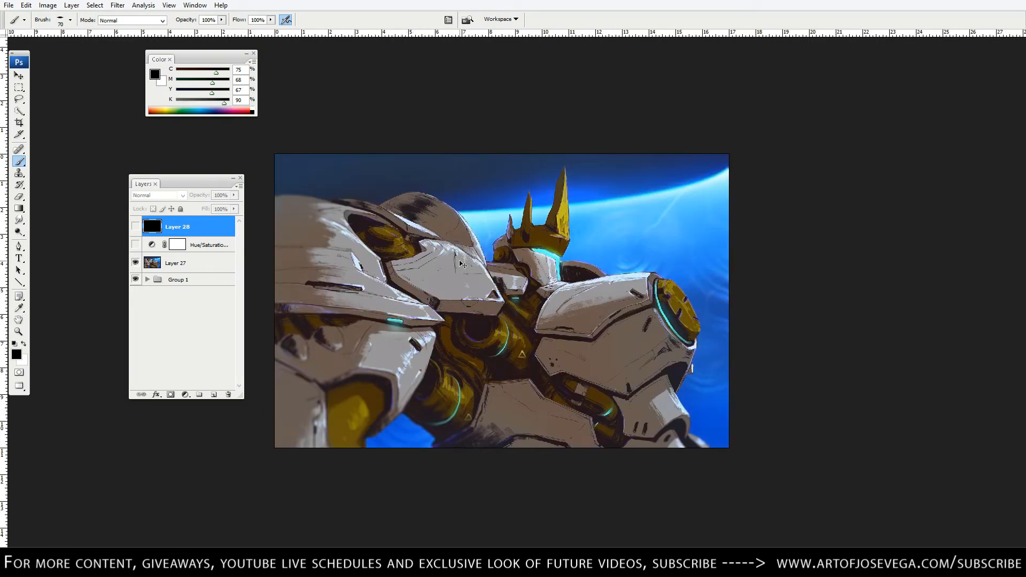
# Compare the whole painting in greyscale and in colour by toggling Proof Colors repeatedly, ending in colour
pyautogui.hotkey('ctrl', 'y')
pyautogui.hotkey('ctrl', 'y')
pyautogui.hotkey('ctrl', 'y')
pyautogui.hotkey('ctrl', 'y')
pyautogui.hotkey('ctrl', 'y')
pyautogui.hotkey('ctrl', 'y')
pyautogui.hotkey('ctrl', 'y')
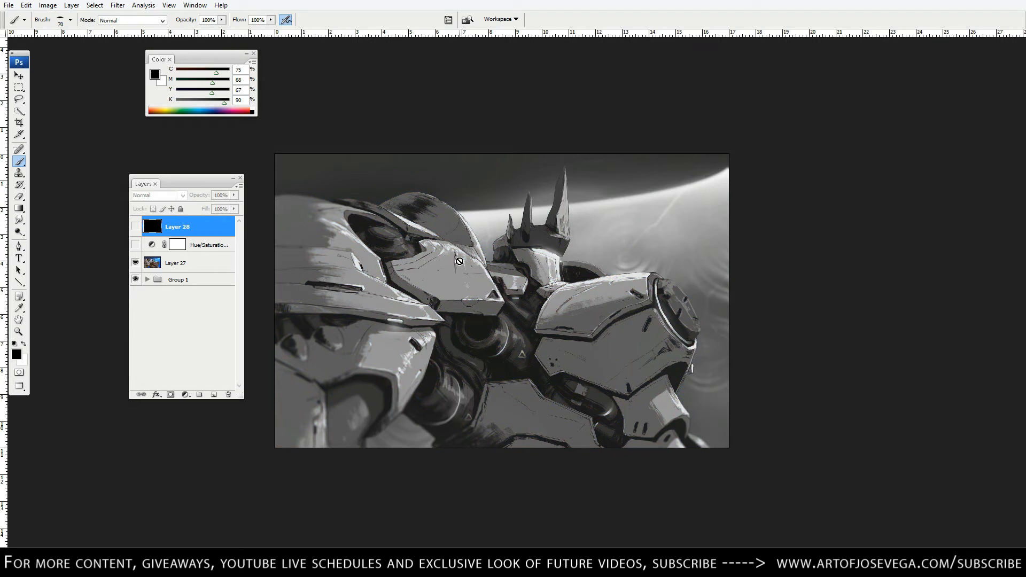
pyautogui.hotkey('ctrl', 'y')
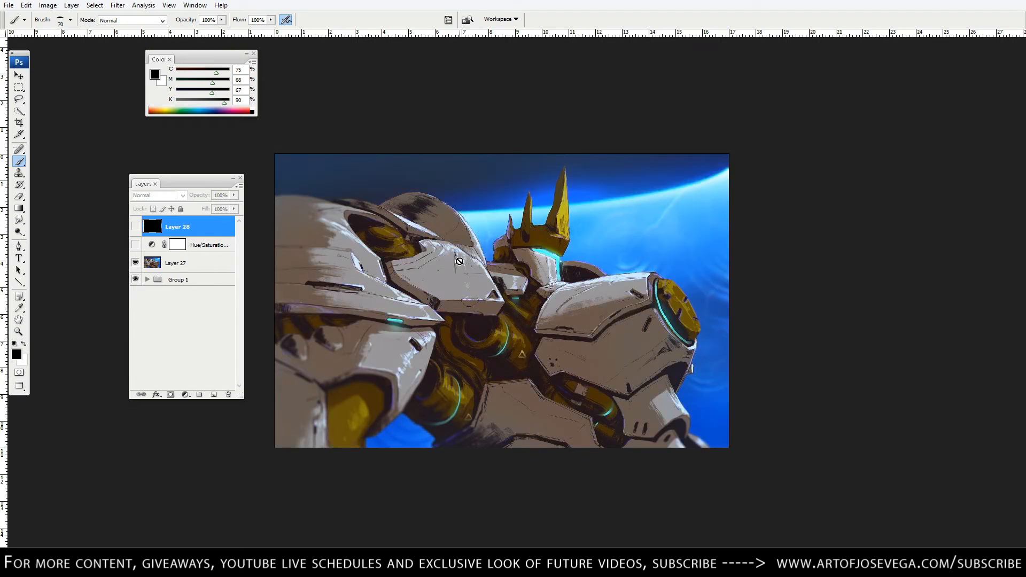
# Delete the hidden black Saturation layer and the Hue/Saturation adjustment layer above Layer 27
pyautogui.moveTo(379, 182); pyautogui.dragTo(369, 192)
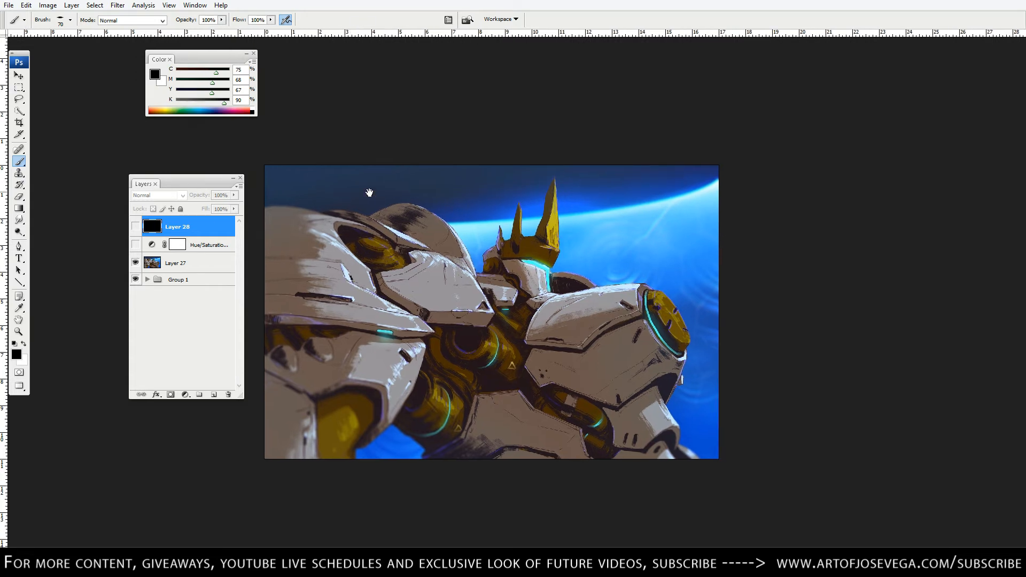
pyautogui.press('v')
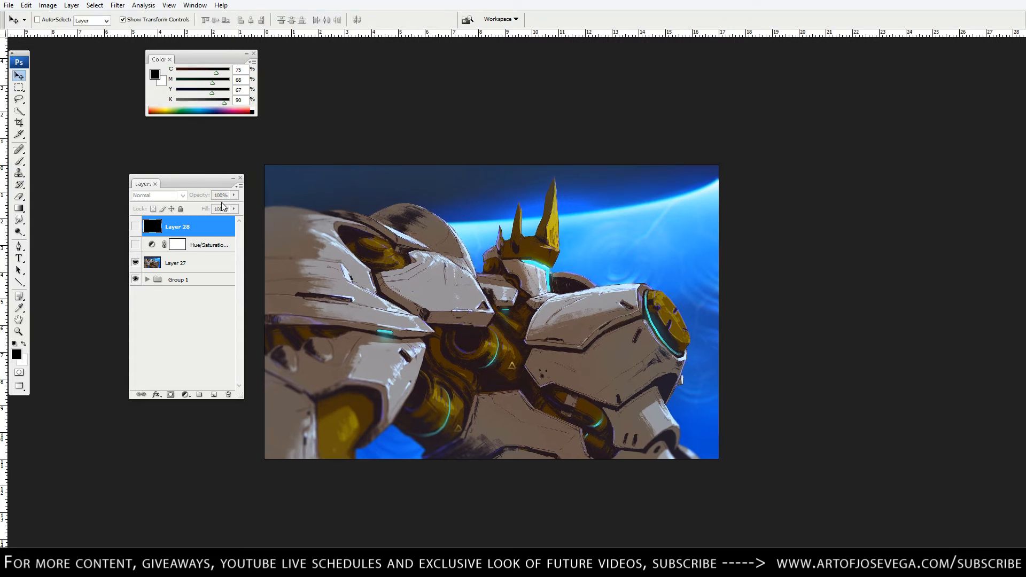
pyautogui.press('Delete')
pyautogui.press('Delete')
pyautogui.moveTo(407, 292)
pyautogui.mouseDown()
pyautogui.moveTo(386, 290)
pyautogui.moveTo(401, 274)
pyautogui.mouseUp()
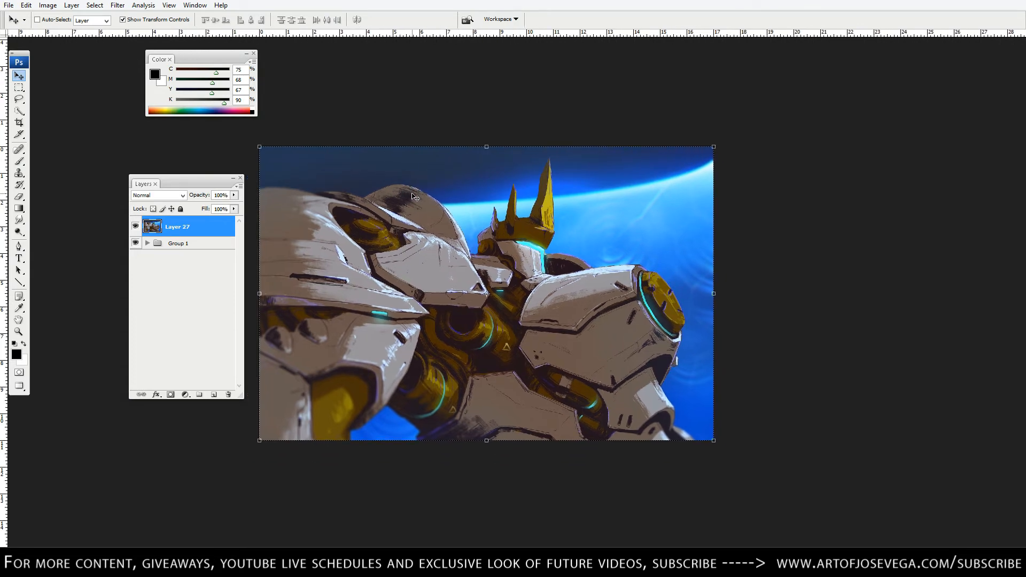
# Switch to the Brush tool and add a new empty layer above Layer 27
pyautogui.press('b')
pyautogui.moveTo(526, 241); pyautogui.dragTo(494, 251)
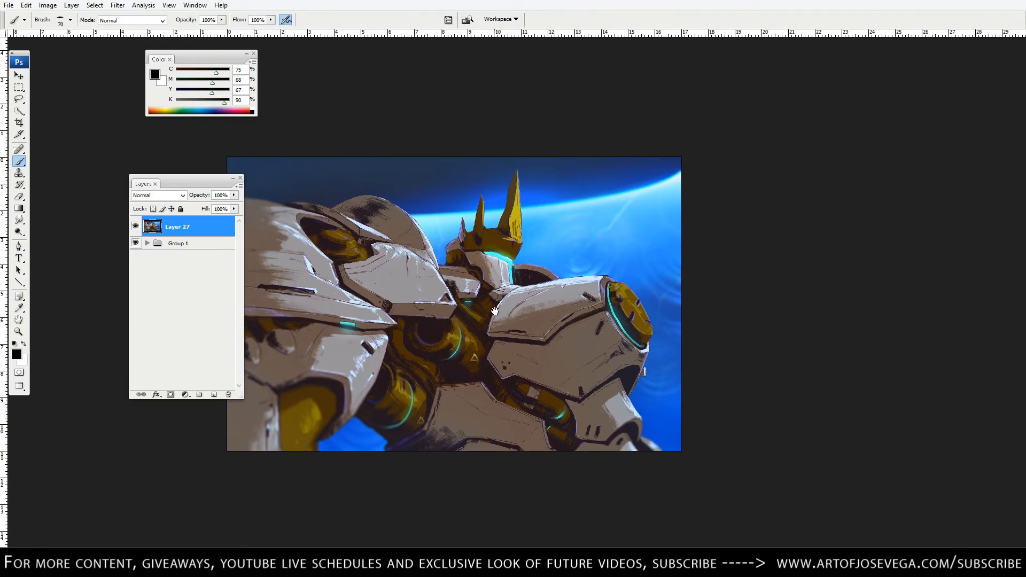
pyautogui.hotkey('ctrl', '+')
pyautogui.hotkey('ctrl', '+')
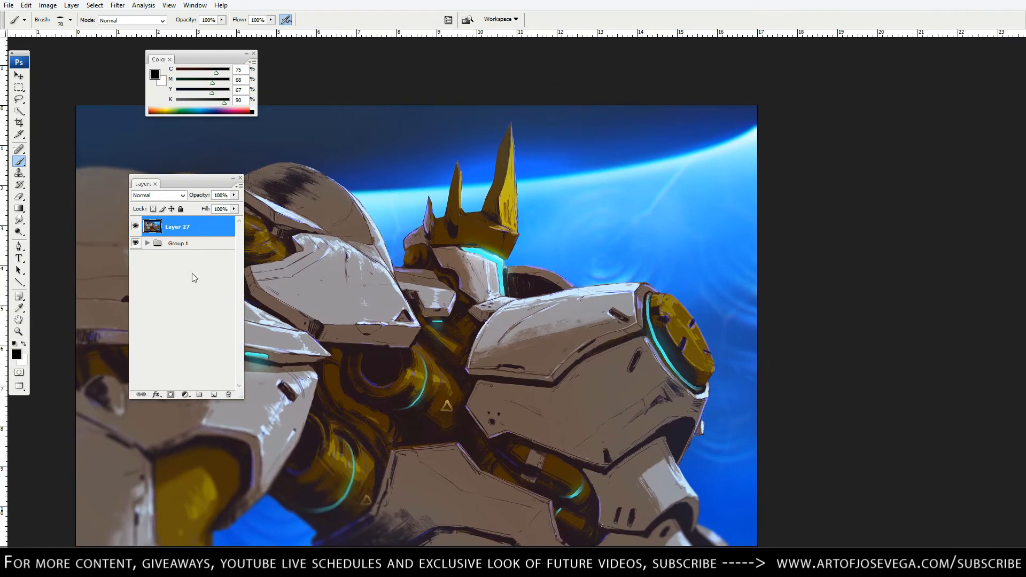
pyautogui.click(213, 394)
pyautogui.moveTo(580, 349); pyautogui.dragTo(548, 342)
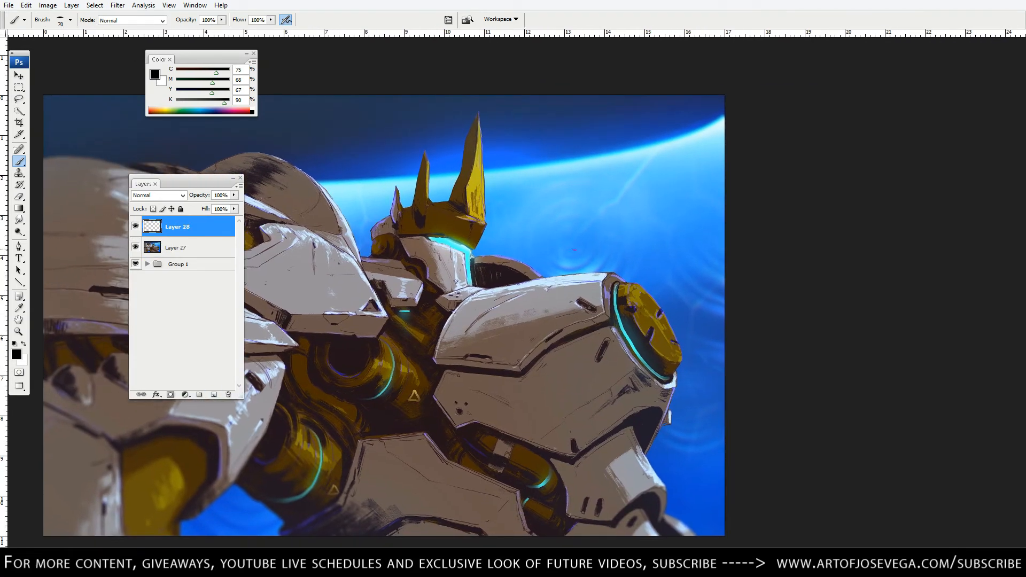
# Choose a square brush preset for detailing the shoulder armour and reduce its size to 30 px
pyautogui.hotkey('ctrl', '+')
pyautogui.moveTo(666, 285); pyautogui.dragTo(552, 246)
pyautogui.rightClick(552, 246)
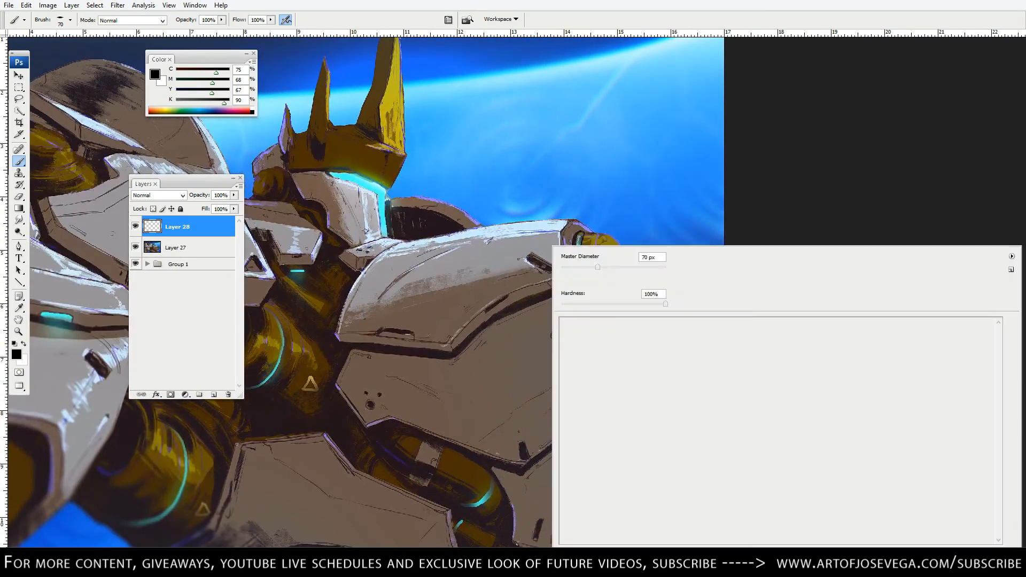
pyautogui.click(787, 483)
pyautogui.press('Return')
pyautogui.hotkey('ctrl', '+')
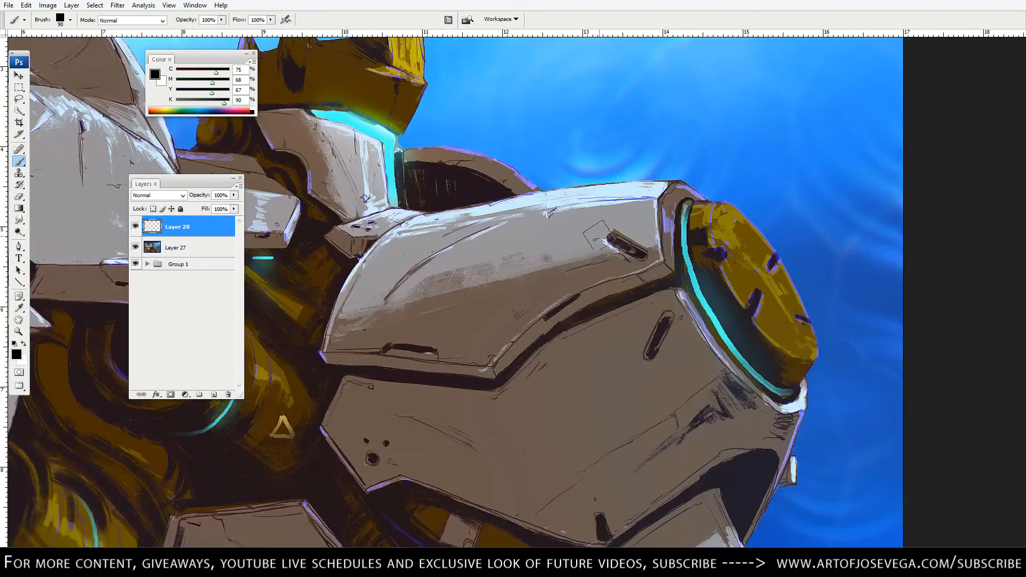
pyautogui.moveTo(596, 235); pyautogui.dragTo(548, 255)
pyautogui.hotkey('ctrl', '+')
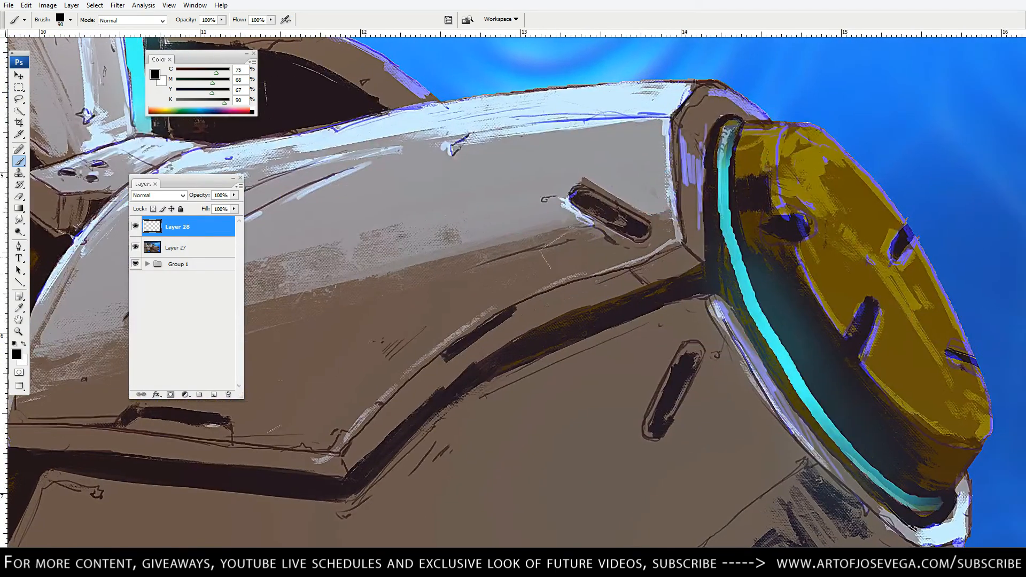
pyautogui.press('[')
pyautogui.press('[')
pyautogui.press('[')
pyautogui.press('[')
pyautogui.press('[')
pyautogui.press('[')
# Turn on Proof Colors to view the shoulder armour in greyscale
pyautogui.hotkey('ctrl', '-')
pyautogui.hotkey('ctrl', 'y')
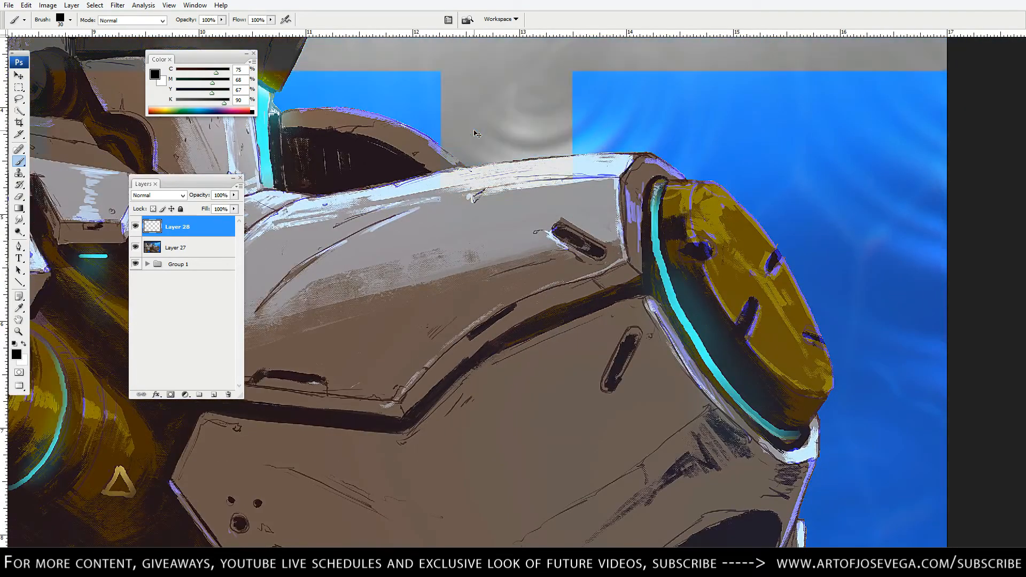
pyautogui.moveTo(426, 270); pyautogui.dragTo(347, 315)
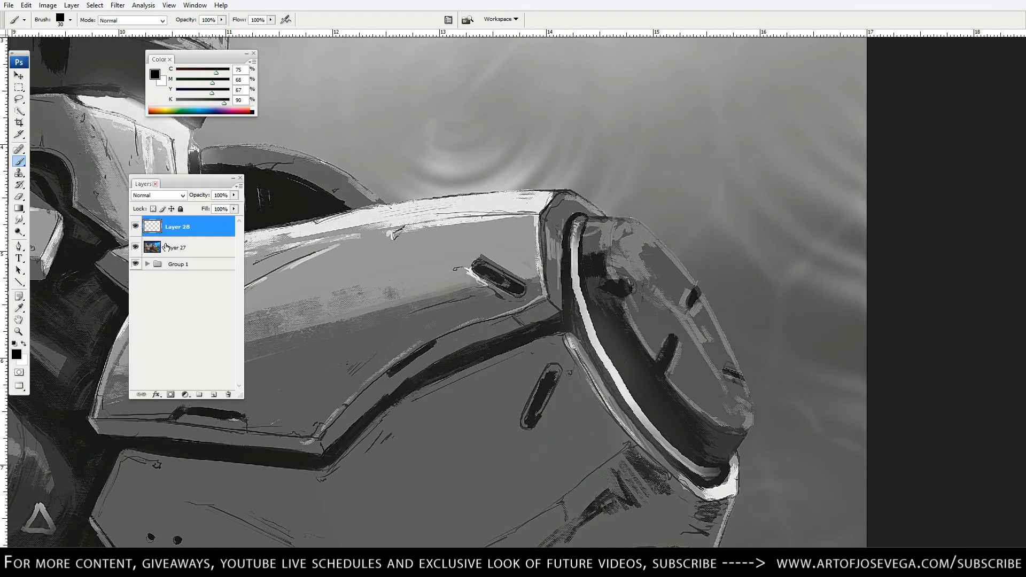
# Hide the empty Layer 28, make Layer 27 active and turn Proof Colors off
pyautogui.click(136, 227)
pyautogui.click(175, 249)
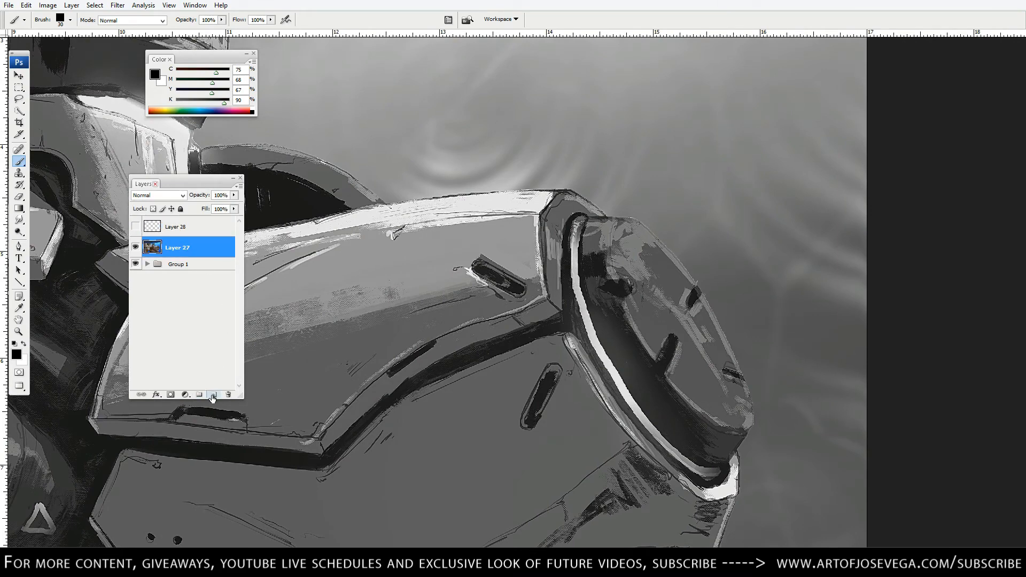
pyautogui.hotkey('ctrl', 'y')
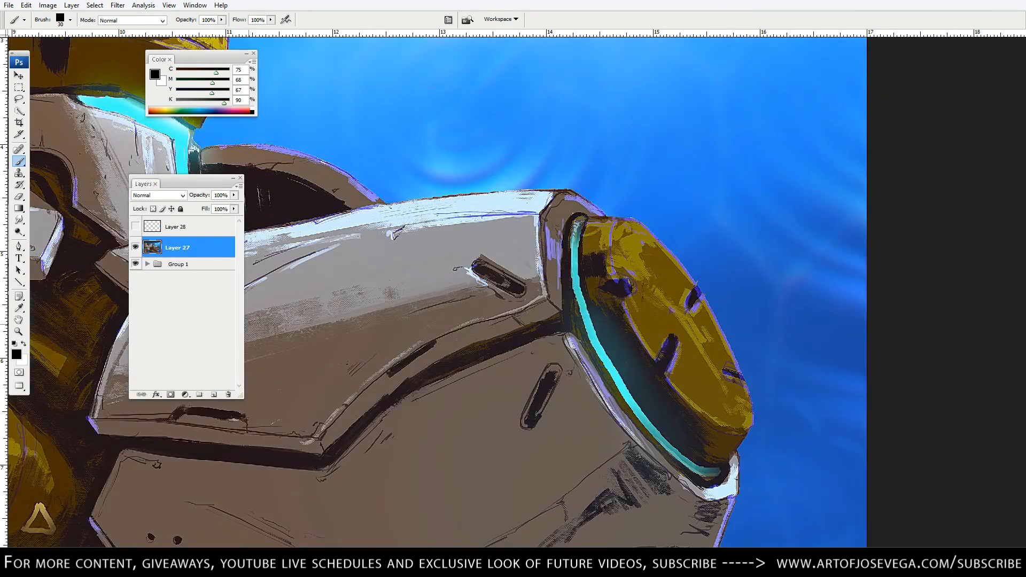
# Add a black-filled layer directly above Layer 27 and set its blend mode to Saturation
pyautogui.click(213, 395)
pyautogui.hotkey('alt', 'BackSpace')
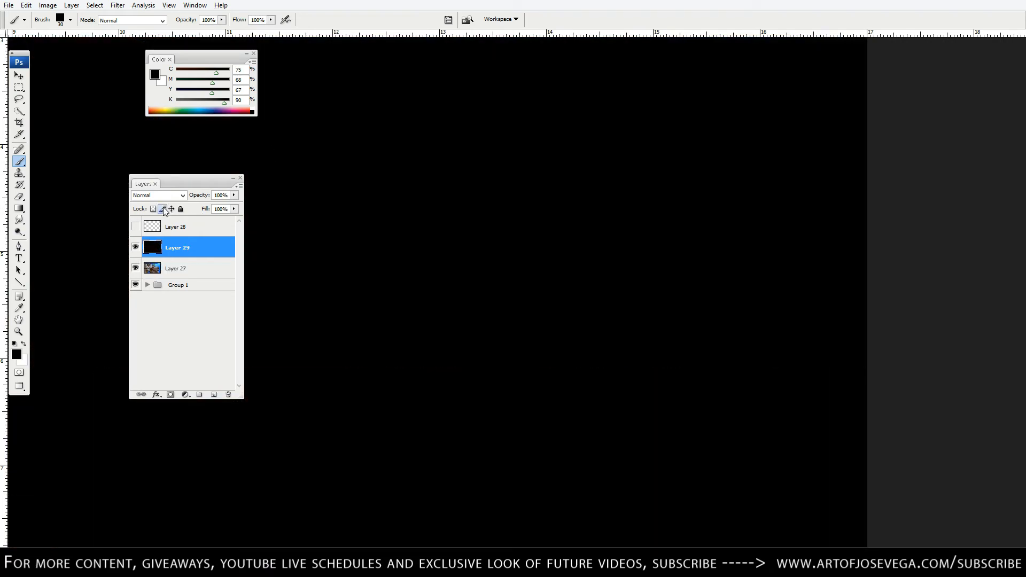
pyautogui.click(161, 196)
pyautogui.click(145, 436)
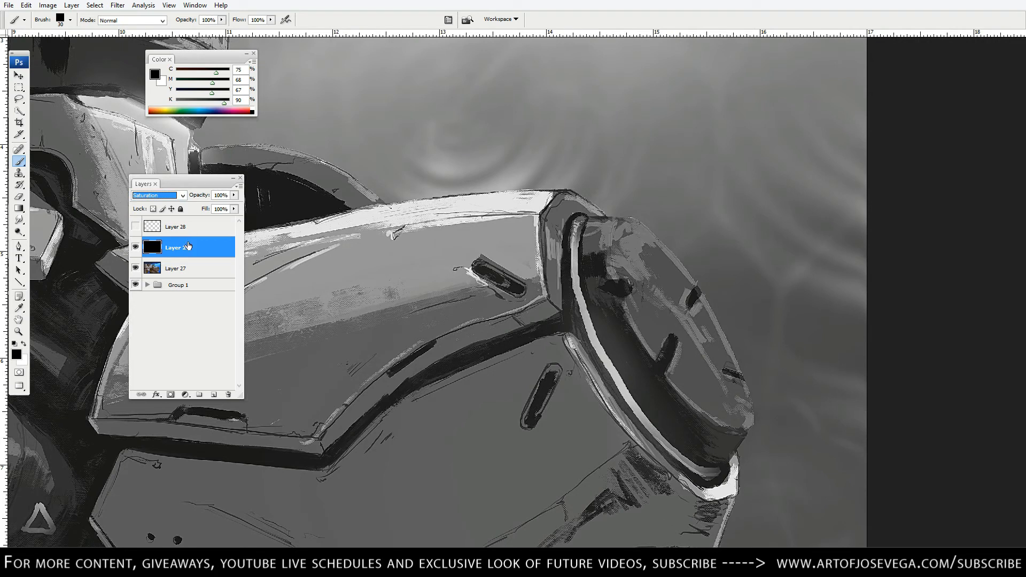
# Show and activate Layer 28, place the Color palette beside the shoulder, and sample tones from the armour, gold cap and background
pyautogui.click(135, 226)
pyautogui.click(142, 230)
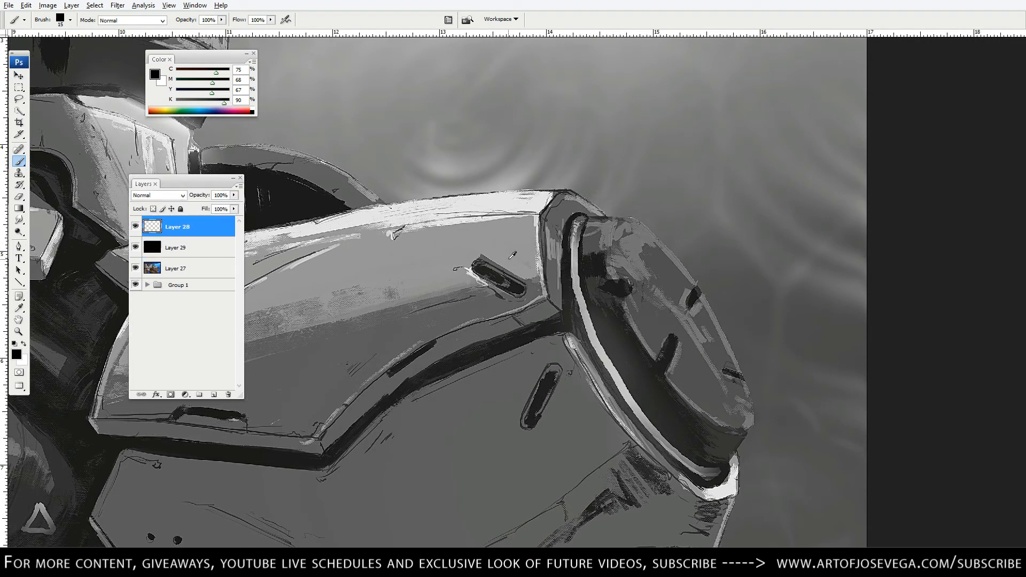
pyautogui.keyDown('alt'); pyautogui.click(512, 255); pyautogui.keyUp('alt')
pyautogui.moveTo(213, 60); pyautogui.dragTo(640, 126)
pyautogui.keyDown('alt'); pyautogui.click(573, 202); pyautogui.keyUp('alt')
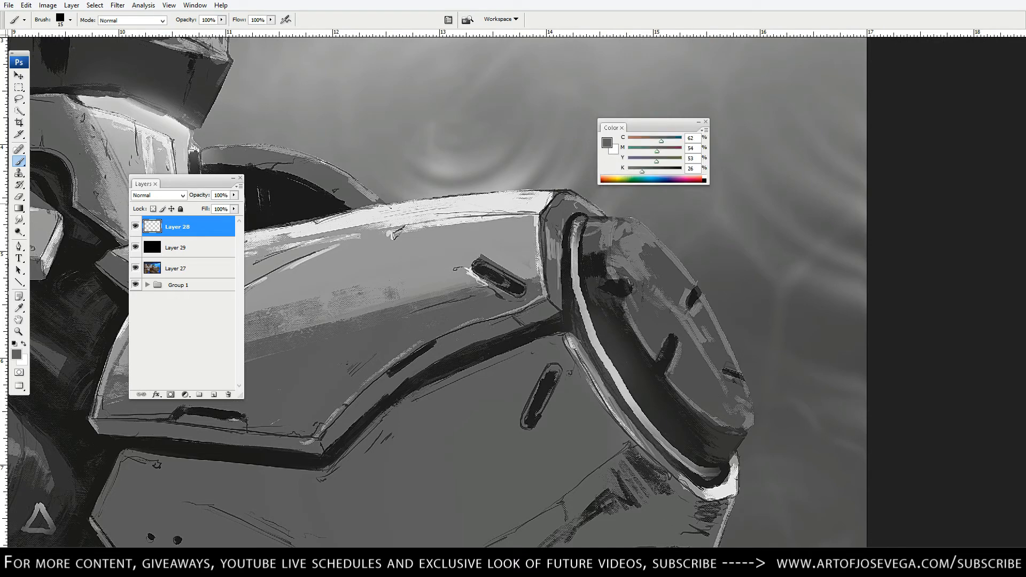
pyautogui.keyDown('alt'); pyautogui.click(633, 241); pyautogui.keyUp('alt')
pyautogui.keyDown('alt'); pyautogui.click(537, 109); pyautogui.keyUp('alt')
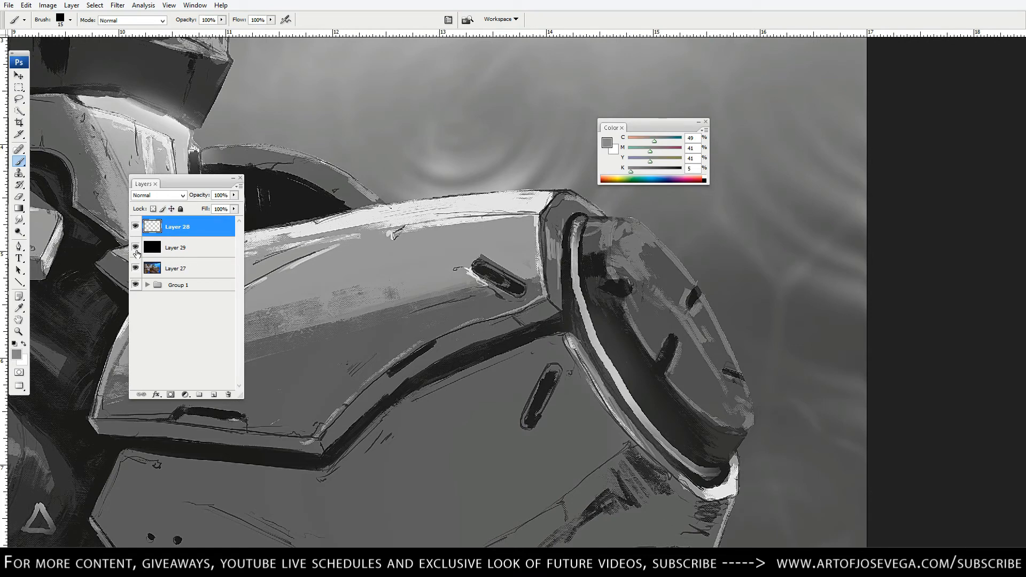
# Delete the black Saturation layer and make Layer 28 active again with the Brush tool
pyautogui.click(155, 247)
pyautogui.press('v')
pyautogui.press('Delete')
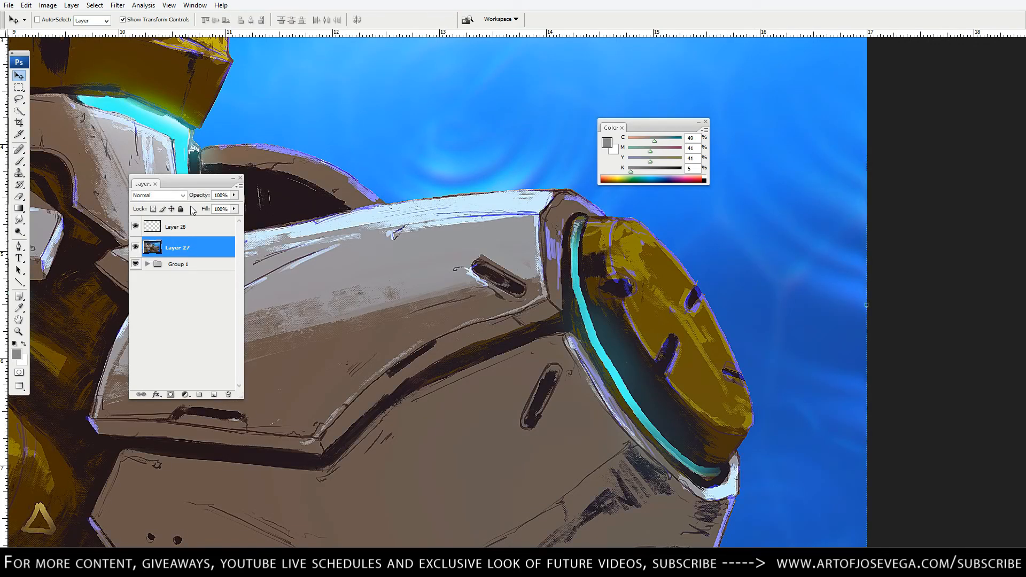
pyautogui.moveTo(447, 220); pyautogui.dragTo(428, 234)
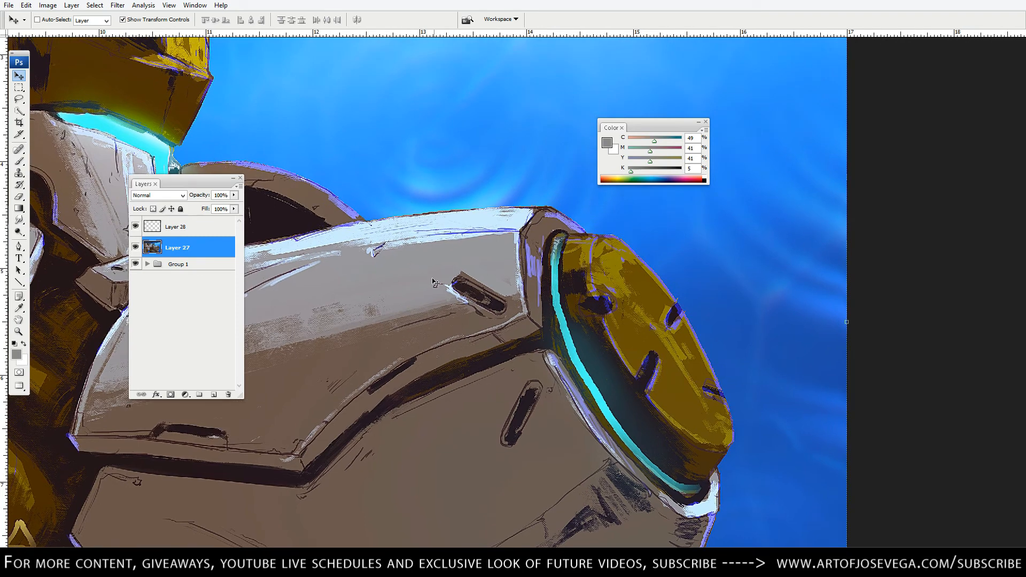
pyautogui.click(184, 231)
pyautogui.press('b')
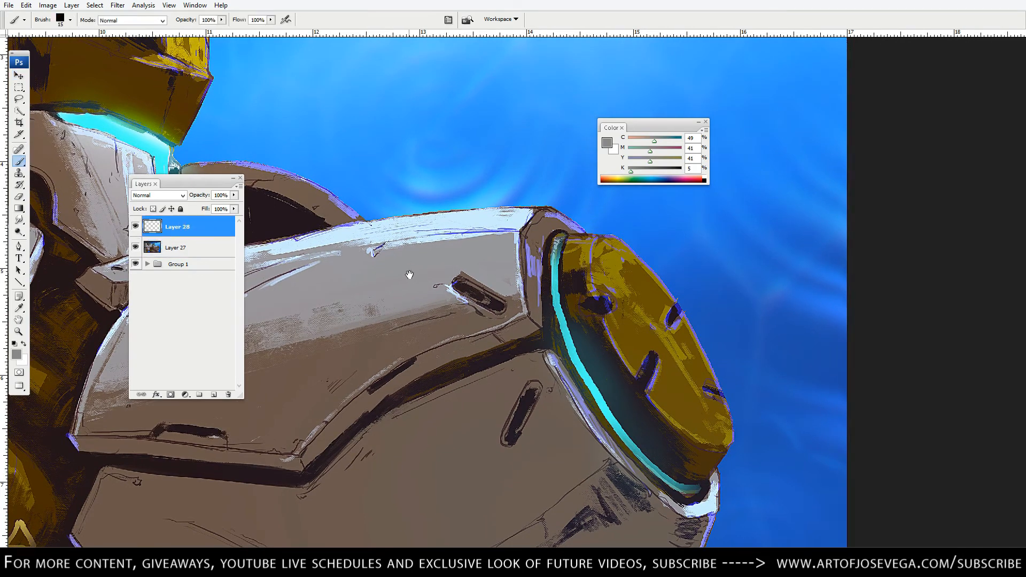
pyautogui.moveTo(408, 275); pyautogui.dragTo(400, 280)
# Sample the armour and gold cap colours under the greyscale proof, then toggle Proof Colors to compare with the colour view
pyautogui.hotkey('ctrl', 'y')
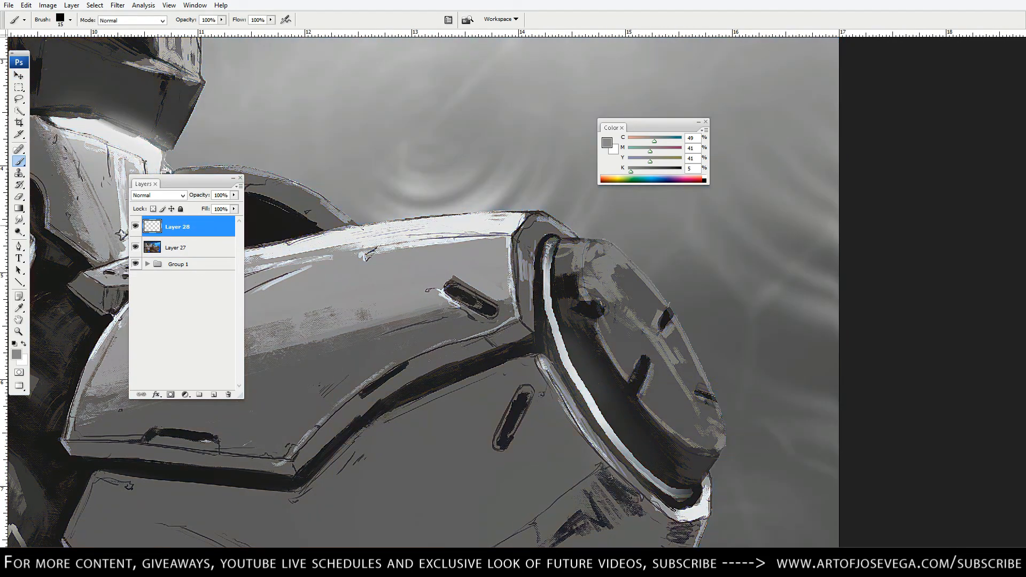
pyautogui.keyDown('alt'); pyautogui.click(485, 259); pyautogui.keyUp('alt')
pyautogui.keyDown('alt'); pyautogui.click(597, 254); pyautogui.keyUp('alt')
pyautogui.hotkey('ctrl', 'y')
pyautogui.hotkey('ctrl', 'y')
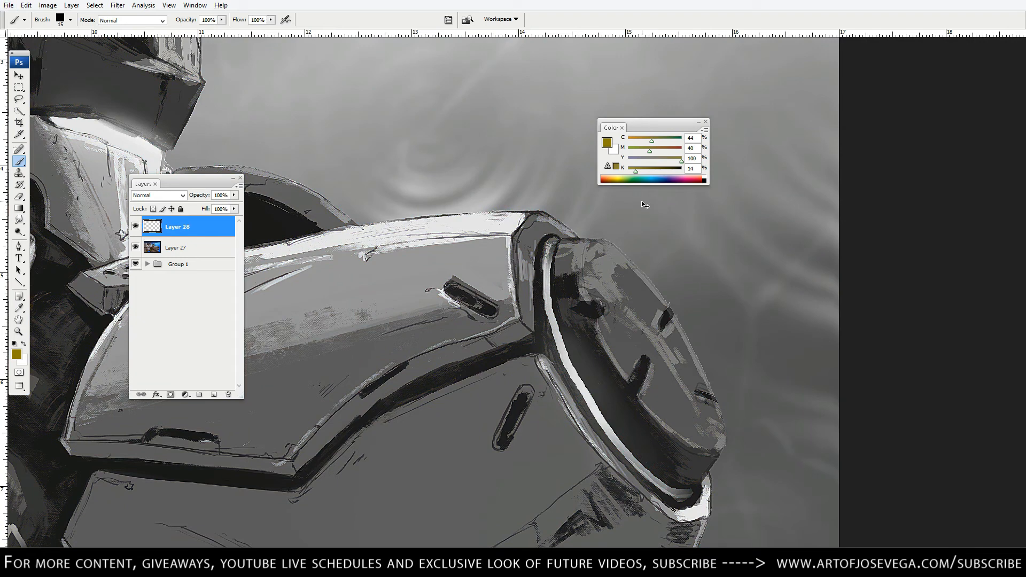
pyautogui.hotkey('ctrl', 'y')
# Turn Proof Colors back on and sample the blue of the background above the shoulder
pyautogui.moveTo(545, 125); pyautogui.dragTo(511, 213)
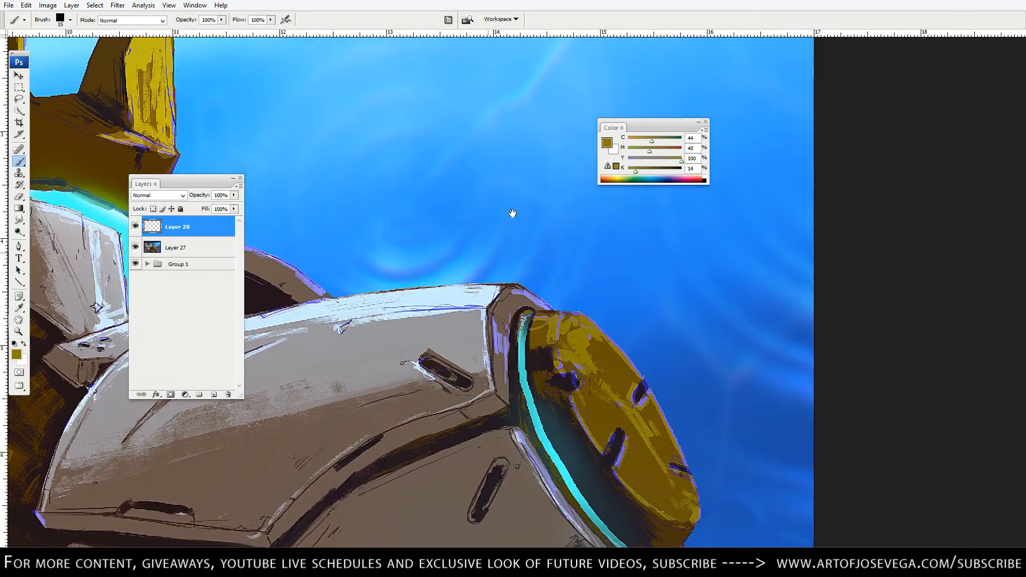
pyautogui.hotkey('ctrl', 'y')
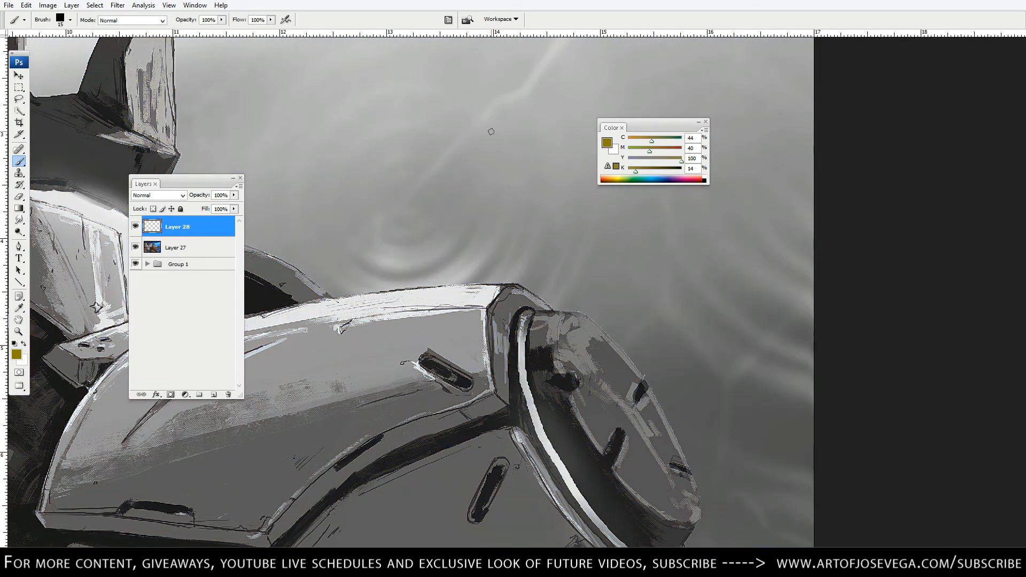
pyautogui.keyDown('alt'); pyautogui.click(558, 145); pyautogui.keyUp('alt')
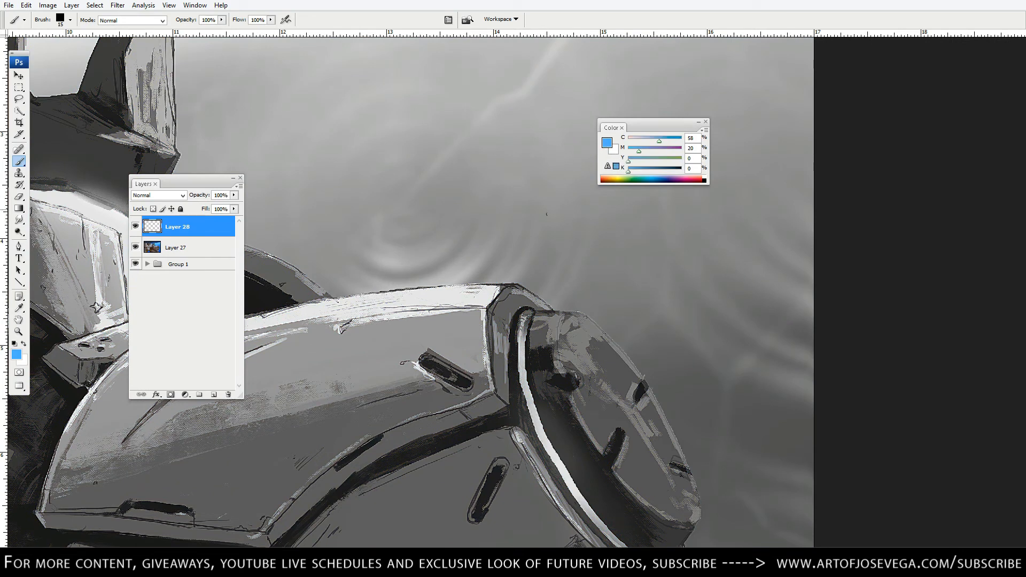
# Sample the dark tone of the upper slot on the shoulder cap and paint the slot solid with a 15 px brush
pyautogui.moveTo(514, 265); pyautogui.dragTo(509, 245)
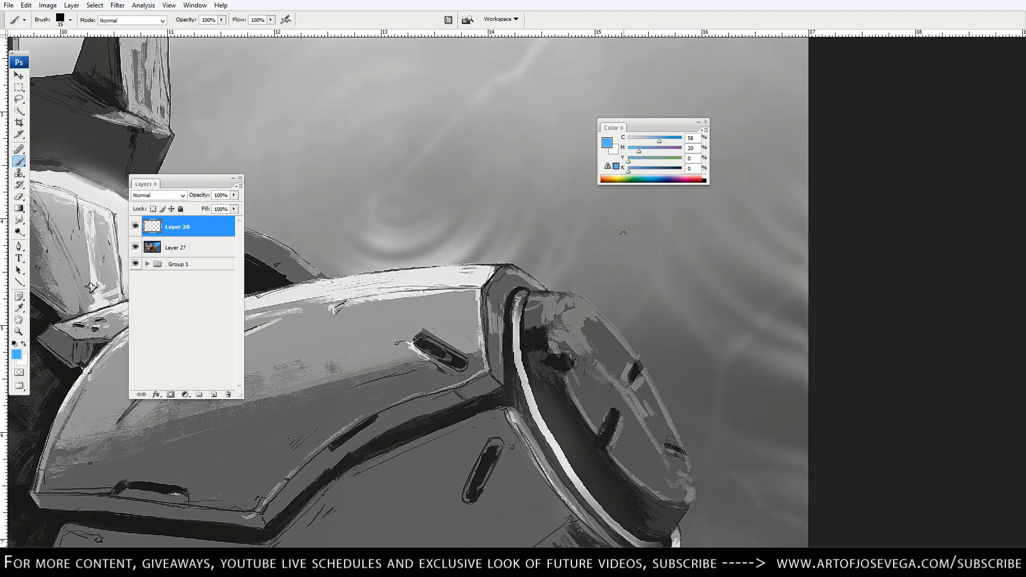
pyautogui.moveTo(570, 337); pyautogui.dragTo(540, 331)
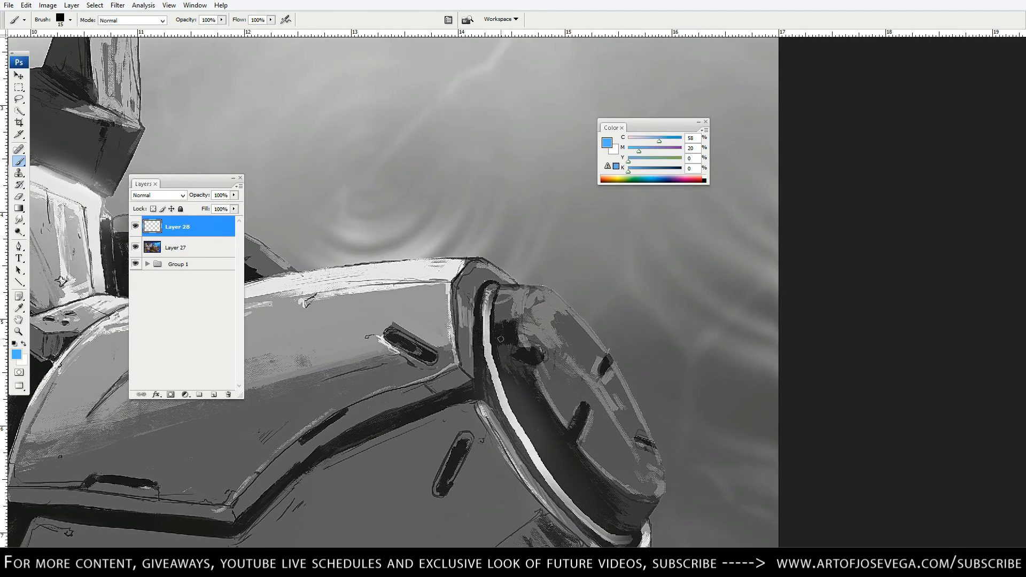
pyautogui.moveTo(505, 309); pyautogui.dragTo(497, 306)
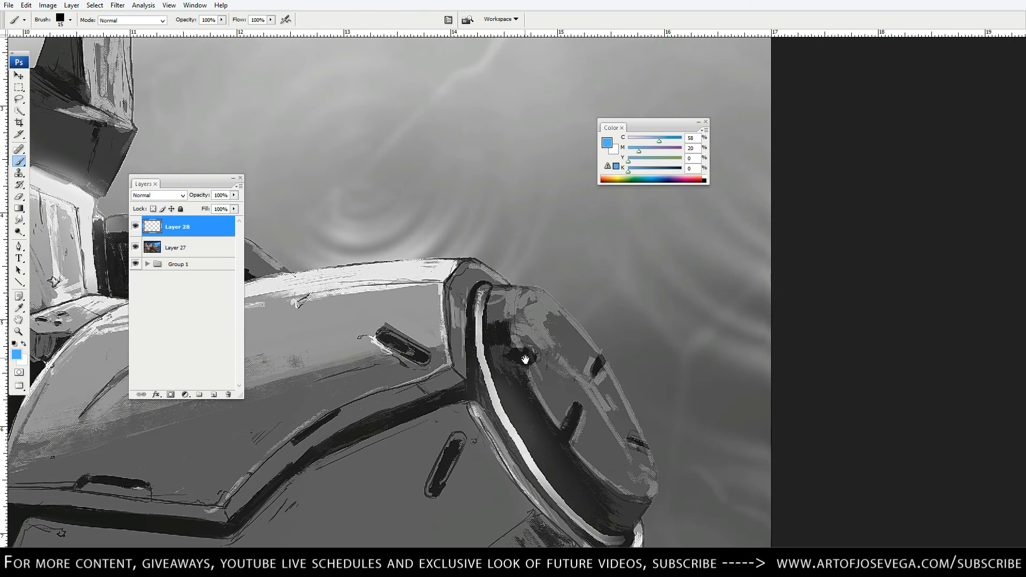
pyautogui.moveTo(525, 360); pyautogui.dragTo(513, 355)
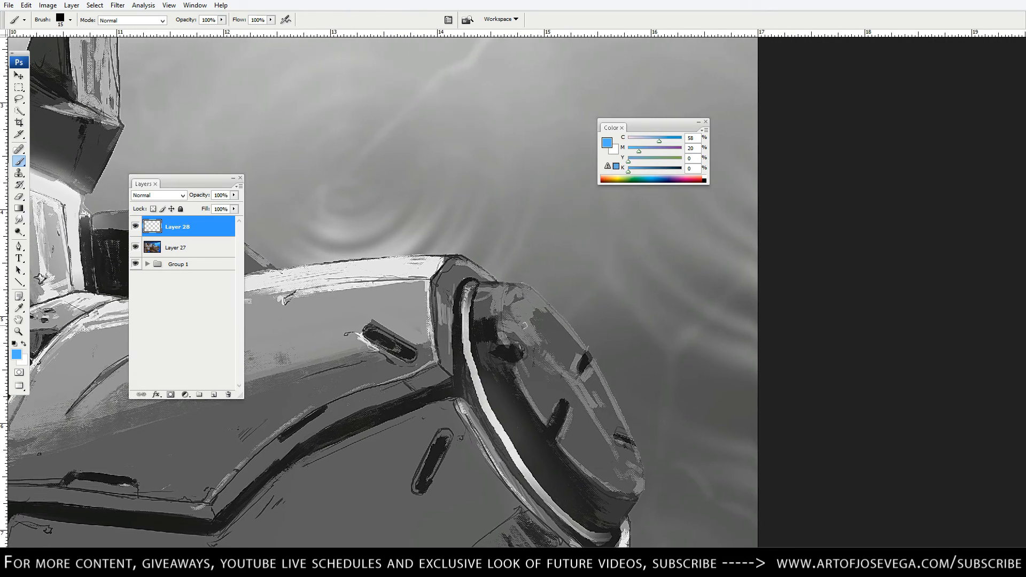
pyautogui.keyDown('alt'); pyautogui.click(513, 350); pyautogui.keyUp('alt')
pyautogui.press('[')
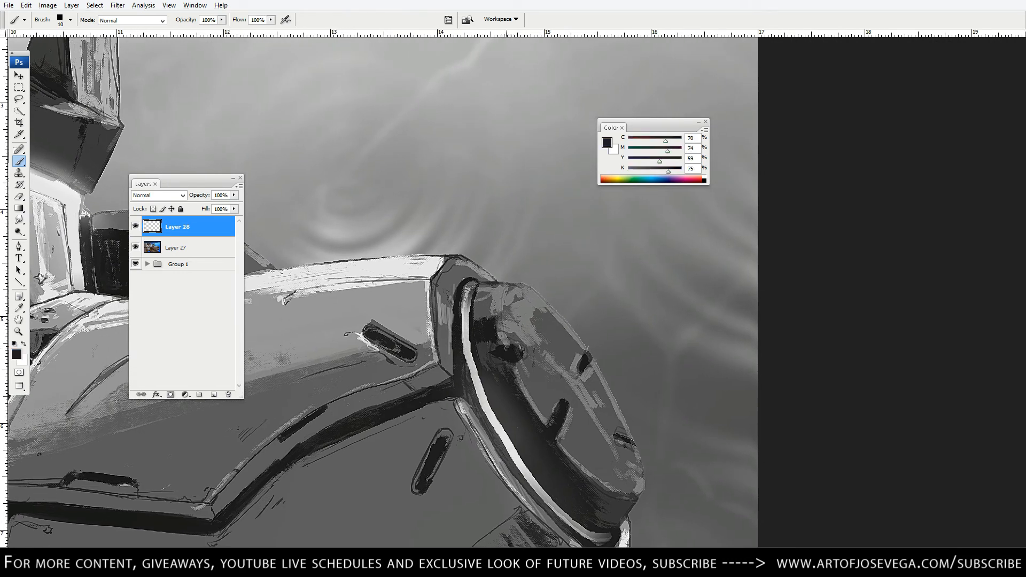
pyautogui.press(']')
pyautogui.moveTo(513, 348); pyautogui.dragTo(517, 356)
pyautogui.click(496, 354)
# Refine the slot's edge with brown-gold sampled beside it, then set brush opacity to 50%, resample at the slot and shrink the brush
pyautogui.keyDown('alt'); pyautogui.click(518, 335); pyautogui.keyUp('alt')
pyautogui.press('[')
pyautogui.press(']')
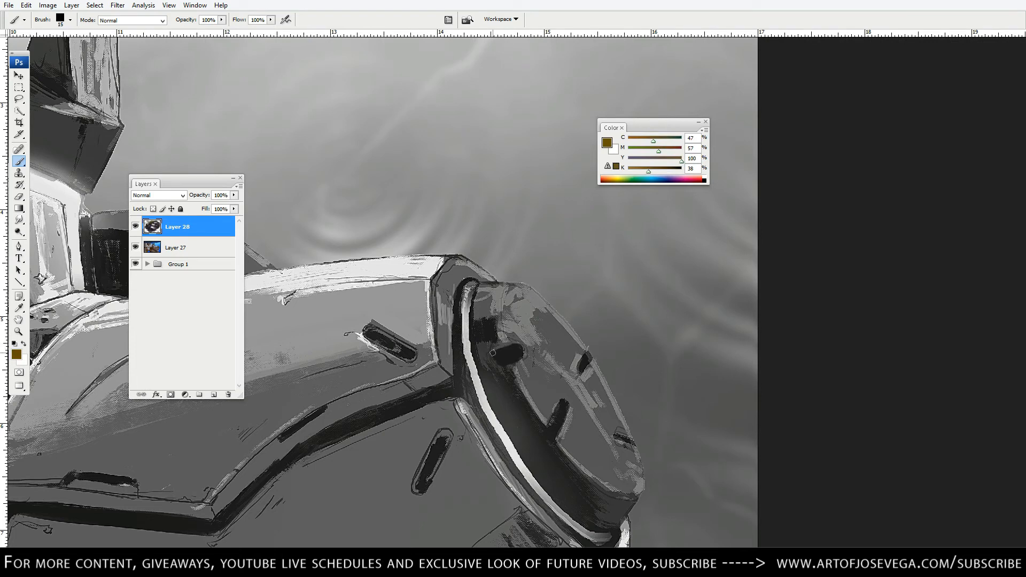
pyautogui.press('5')
pyautogui.keyDown('alt'); pyautogui.click(497, 355); pyautogui.keyUp('alt')
pyautogui.press('[')
pyautogui.press('[')
# Resample the gold-browns on the shoulder cap's upper area and paint over its top edge at 100% opacity
pyautogui.keyDown('alt'); pyautogui.click(503, 319); pyautogui.keyUp('alt')
pyautogui.press(']')
pyautogui.press(']')
pyautogui.press(']')
pyautogui.press(']')
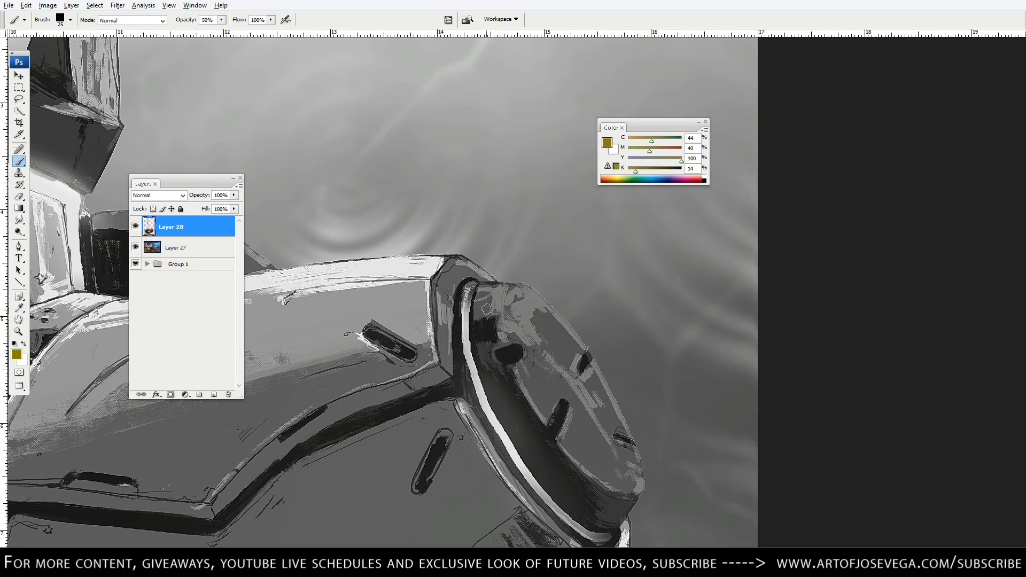
pyautogui.keyDown('alt'); pyautogui.click(486, 309); pyautogui.keyUp('alt')
pyautogui.press('0')
pyautogui.press('[')
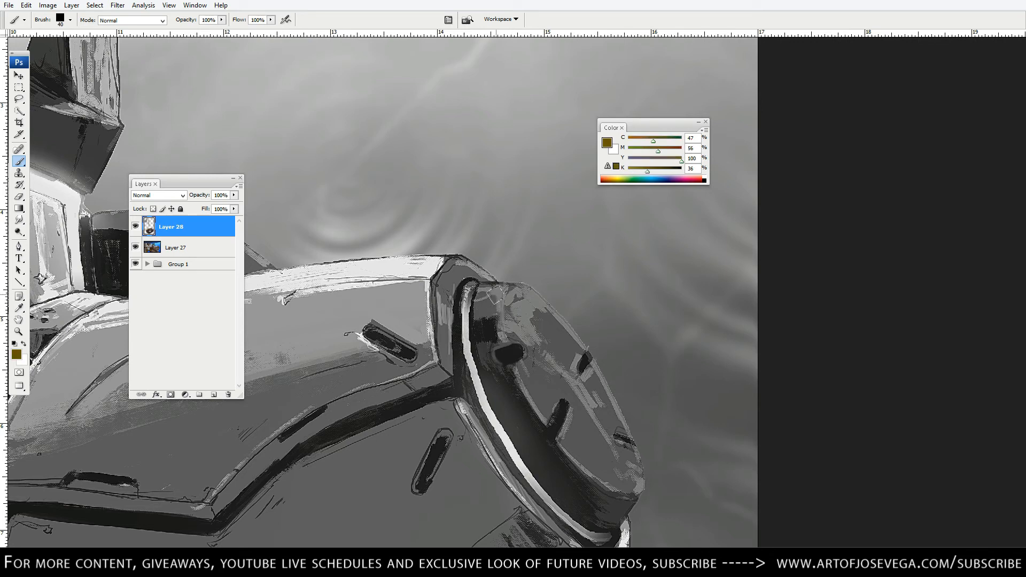
pyautogui.moveTo(487, 301); pyautogui.dragTo(494, 298)
# Sample the dark brown at the cap's inner rim and toggle Proof Colors off and on to compare the views
pyautogui.press('[')
pyautogui.press(']')
pyautogui.press(']')
pyautogui.keyDown('alt'); pyautogui.click(483, 357); pyautogui.keyUp('alt')
pyautogui.hotkey('ctrl', 'y')
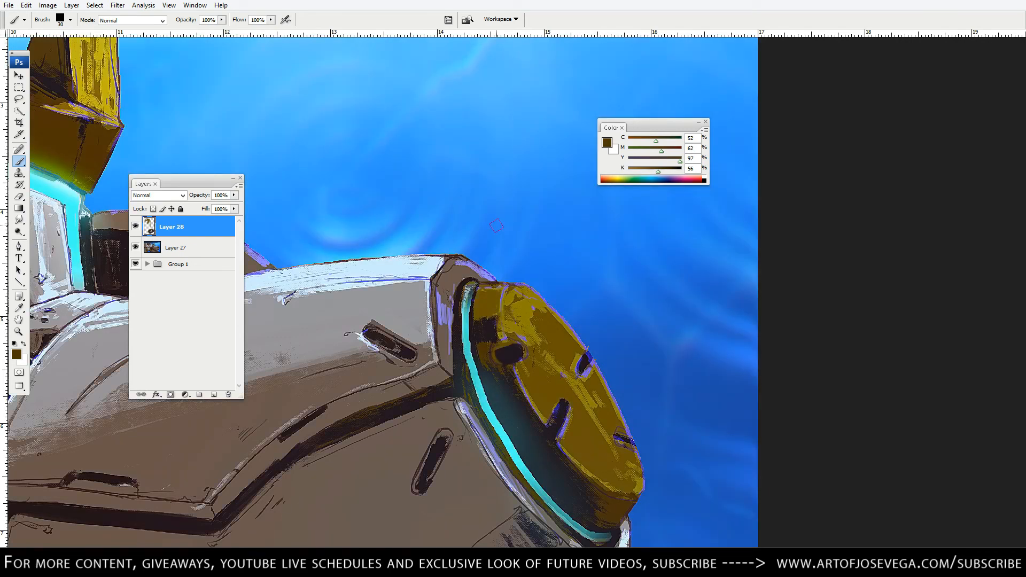
pyautogui.hotkey('ctrl', 'y')
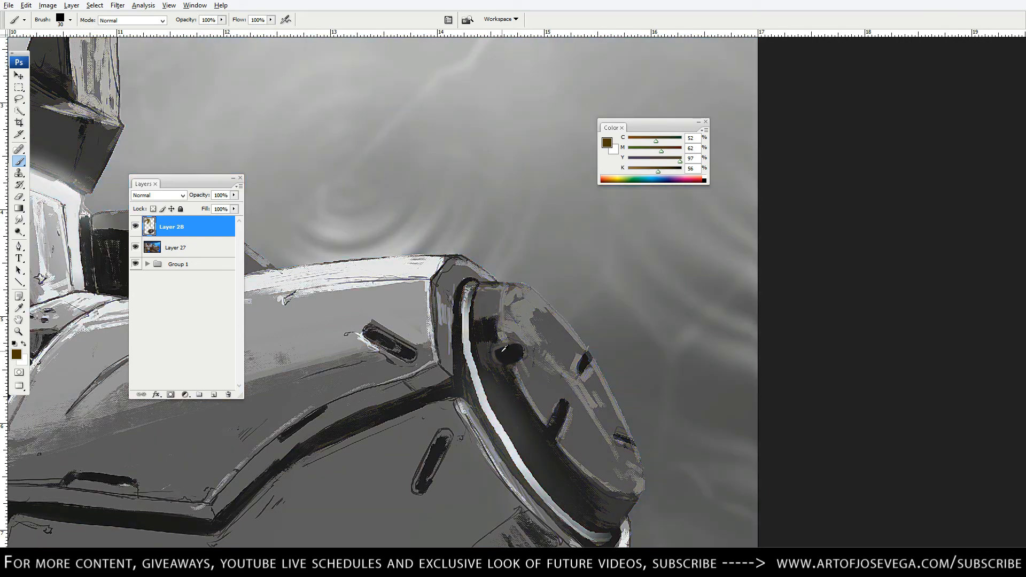
# Sample the cap's dark slot tones, repaint the lower slot as a solid dark shape and resample the gold-brown beside it
pyautogui.keyDown('alt'); pyautogui.click(498, 355); pyautogui.keyUp('alt')
pyautogui.press('[')
pyautogui.press('[')
pyautogui.keyDown('alt'); pyautogui.click(562, 417); pyautogui.keyUp('alt')
pyautogui.moveTo(562, 402)
pyautogui.mouseDown()
pyautogui.moveTo(553, 420)
pyautogui.moveTo(567, 406)
pyautogui.moveTo(546, 428)
pyautogui.moveTo(551, 407)
pyautogui.moveTo(553, 445)
pyautogui.mouseUp()
pyautogui.press('[')
pyautogui.keyDown('alt'); pyautogui.click(546, 426); pyautogui.keyUp('alt')
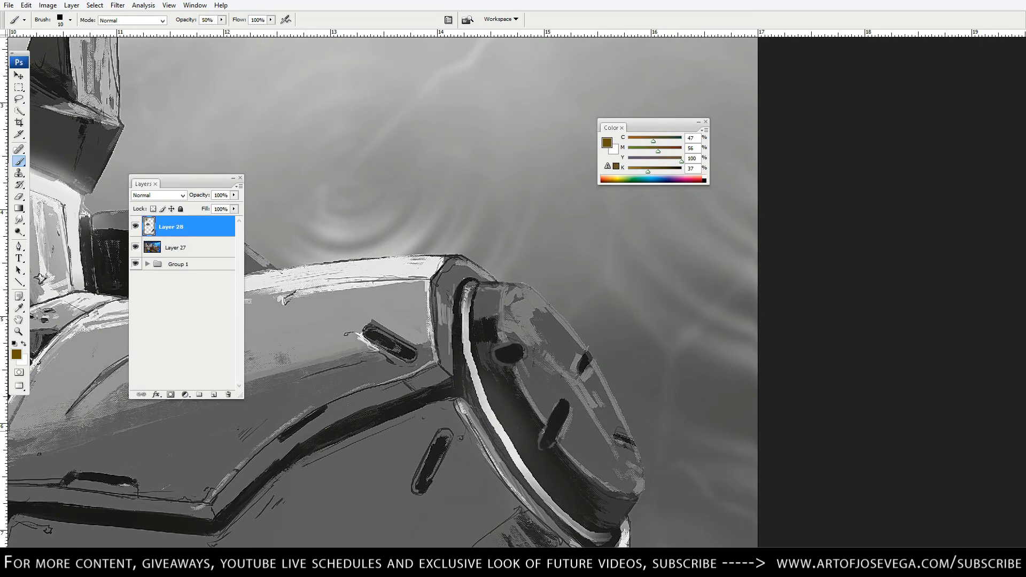
# Sample the dark beside the lower slot at 40% opacity, and blend sampled gold-brown into the cap's face at 5% opacity
pyautogui.keyDown('alt'); pyautogui.click(537, 434); pyautogui.keyUp('alt')
pyautogui.press(']')
pyautogui.press(']')
pyautogui.press('4')
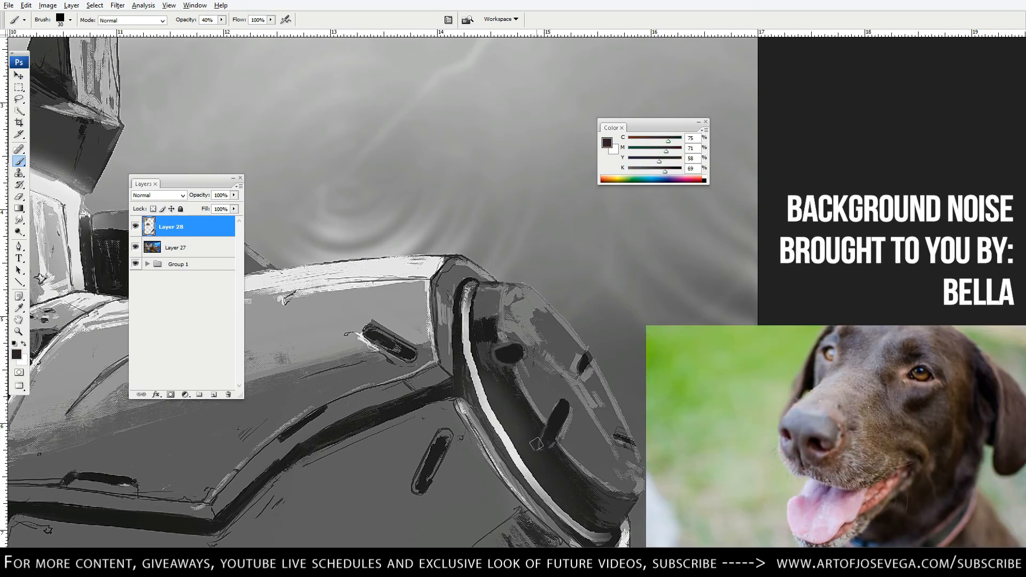
pyautogui.keyDown('alt'); pyautogui.click(595, 350); pyautogui.keyUp('alt')
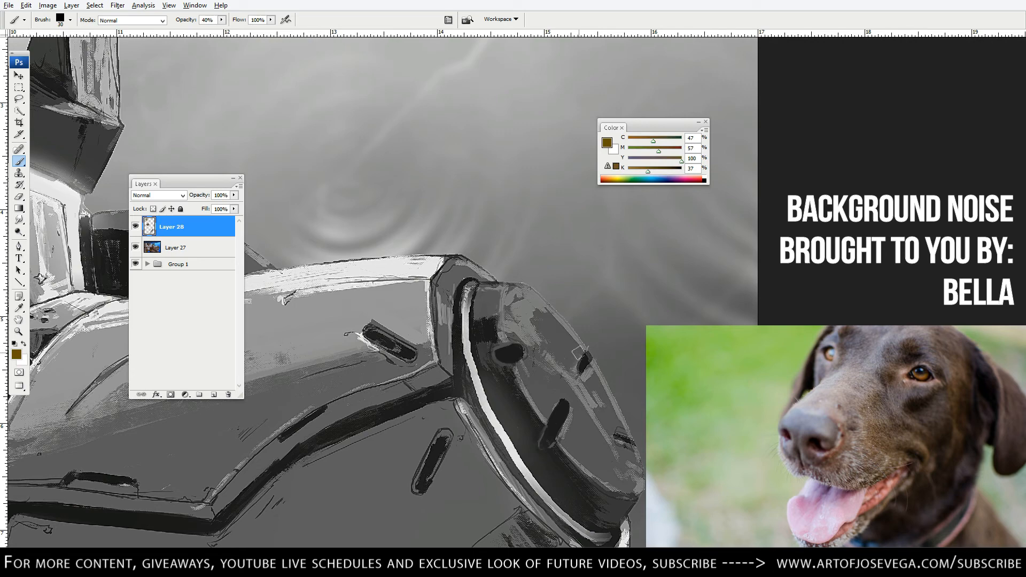
pyautogui.press('0')
pyautogui.press('5')
pyautogui.press('[')
pyautogui.moveTo(593, 301); pyautogui.dragTo(590, 301)
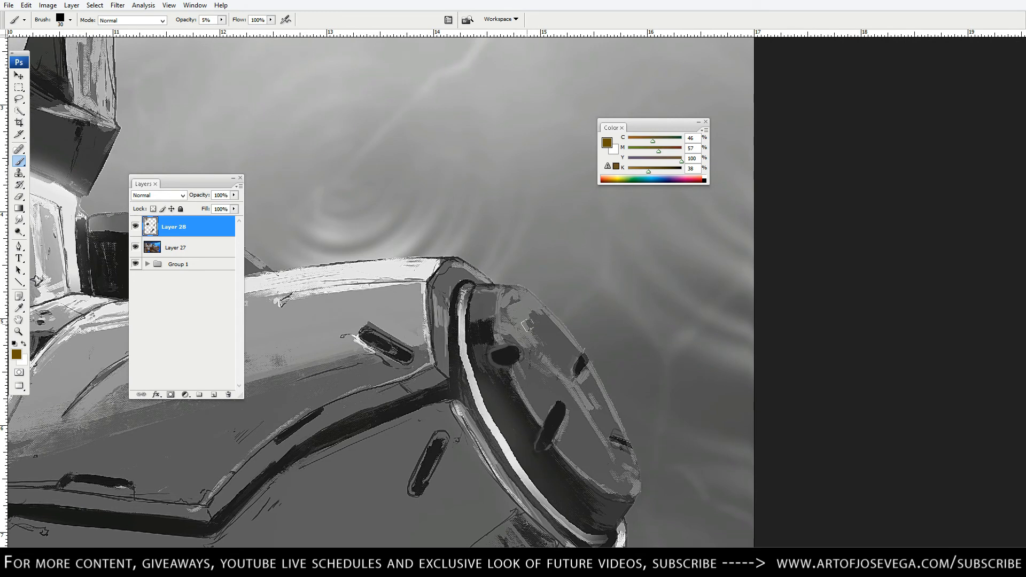
pyautogui.moveTo(544, 314); pyautogui.dragTo(529, 305)
# Sample the light grey of the shoulder armour and paint over the stray marks below its top highlight at 50% opacity
pyautogui.press(']')
pyautogui.press('m')
pyautogui.press('b')
pyautogui.moveTo(393, 210); pyautogui.dragTo(428, 200)
pyautogui.moveTo(221, 20); pyautogui.dragTo(275, 31)
pyautogui.moveTo(425, 292); pyautogui.dragTo(564, 331)
pyautogui.press('[')
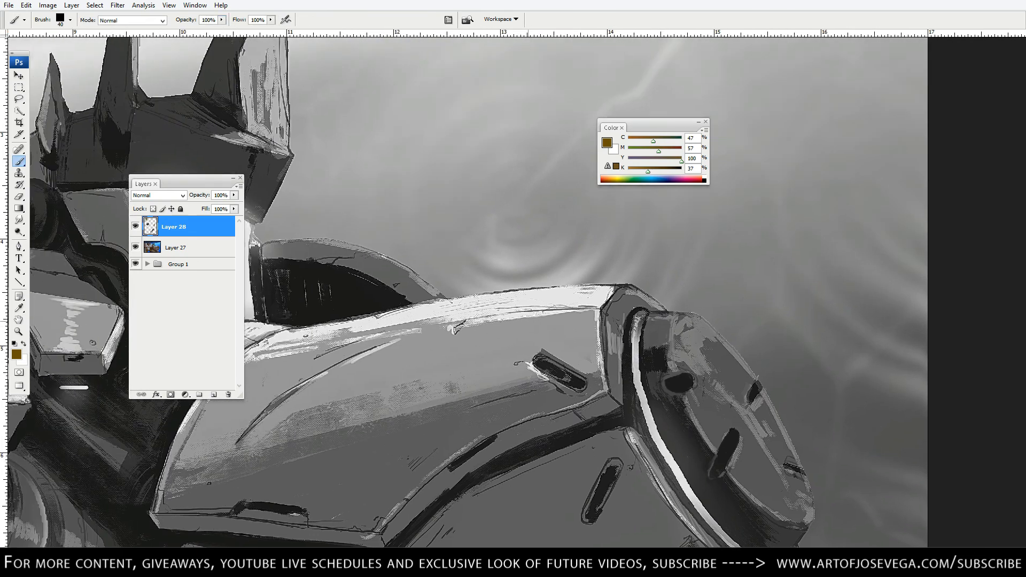
pyautogui.keyDown('alt'); pyautogui.click(561, 329); pyautogui.keyUp('alt')
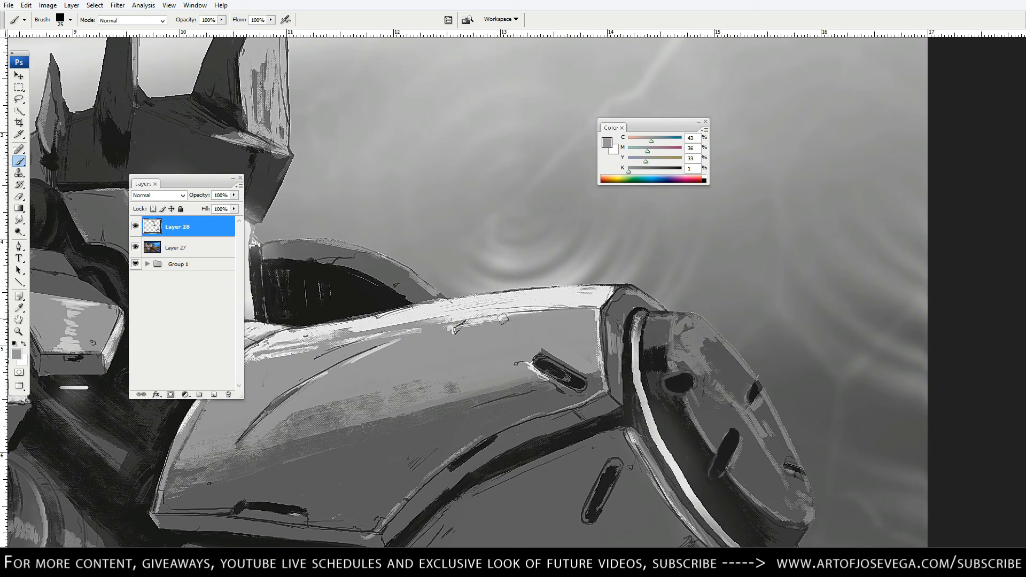
pyautogui.press('5')
pyautogui.press('[')
pyautogui.moveTo(521, 315); pyautogui.dragTo(449, 327)
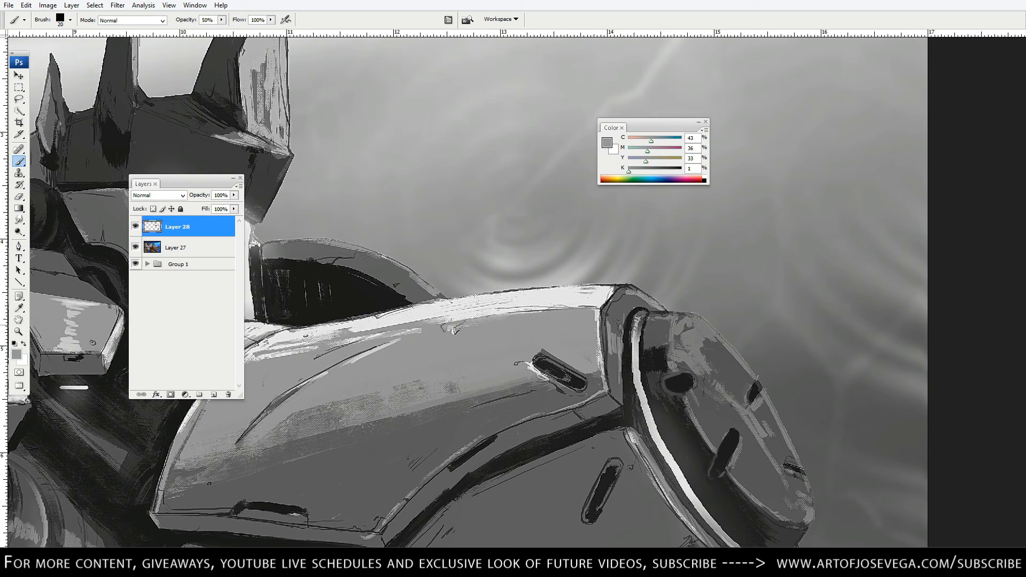
pyautogui.moveTo(367, 343)
pyautogui.mouseDown()
pyautogui.moveTo(481, 318)
pyautogui.moveTo(371, 342)
pyautogui.mouseUp()
# Soften the dark curved scratch and the inner edge of the shoulder plate with resampled greys at 50% opacity
pyautogui.press(']')
pyautogui.press(']')
pyautogui.press('[')
pyautogui.moveTo(486, 318)
pyautogui.mouseDown()
pyautogui.moveTo(382, 337)
pyautogui.moveTo(443, 303)
pyautogui.mouseUp()
pyautogui.keyDown('alt'); pyautogui.click(441, 316); pyautogui.keyUp('alt')
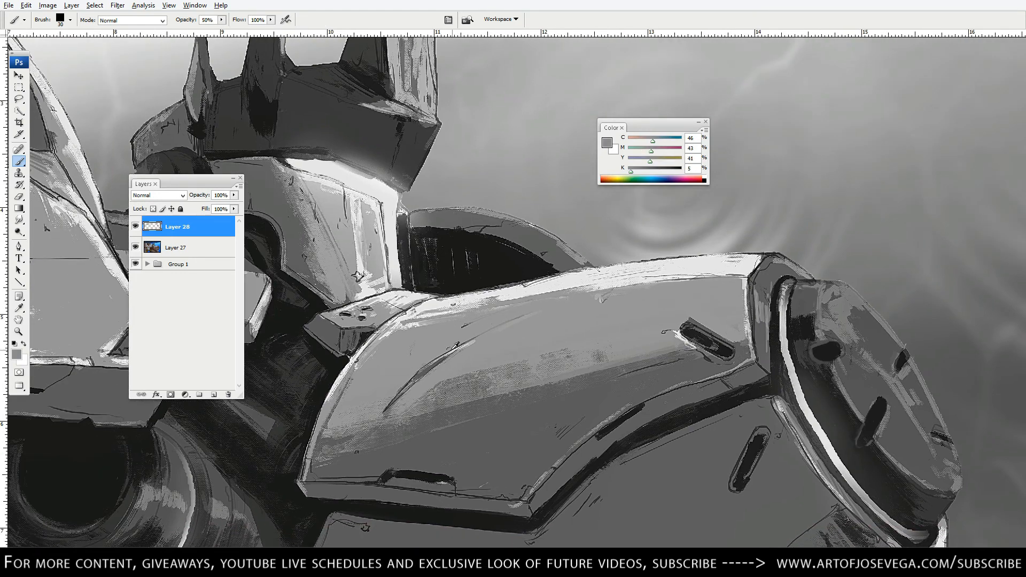
pyautogui.keyDown('alt'); pyautogui.click(460, 350); pyautogui.keyUp('alt')
pyautogui.moveTo(465, 344); pyautogui.dragTo(399, 391)
pyautogui.press('[')
pyautogui.keyDown('alt'); pyautogui.click(417, 320); pyautogui.keyUp('alt')
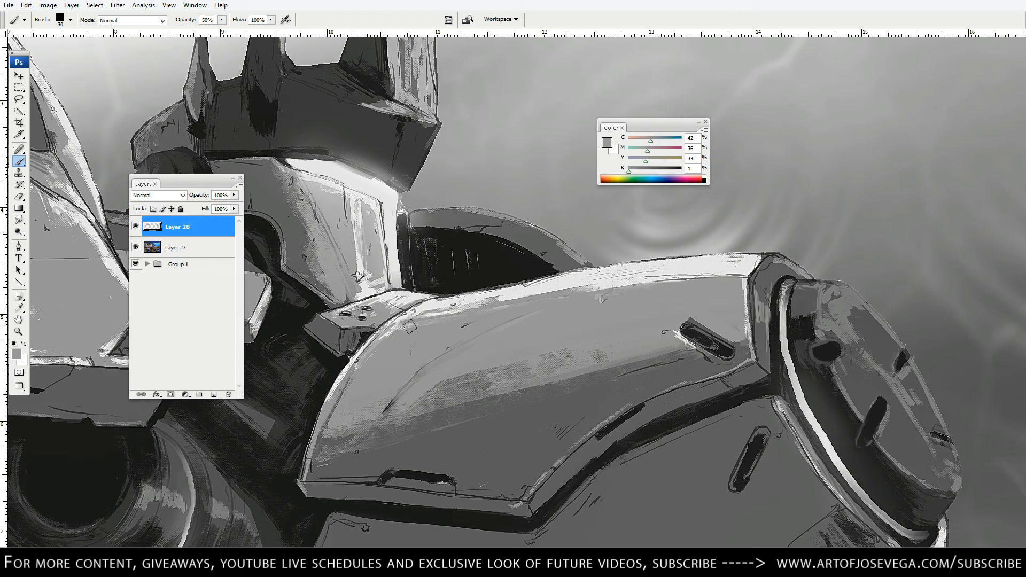
pyautogui.moveTo(395, 326); pyautogui.dragTo(380, 349)
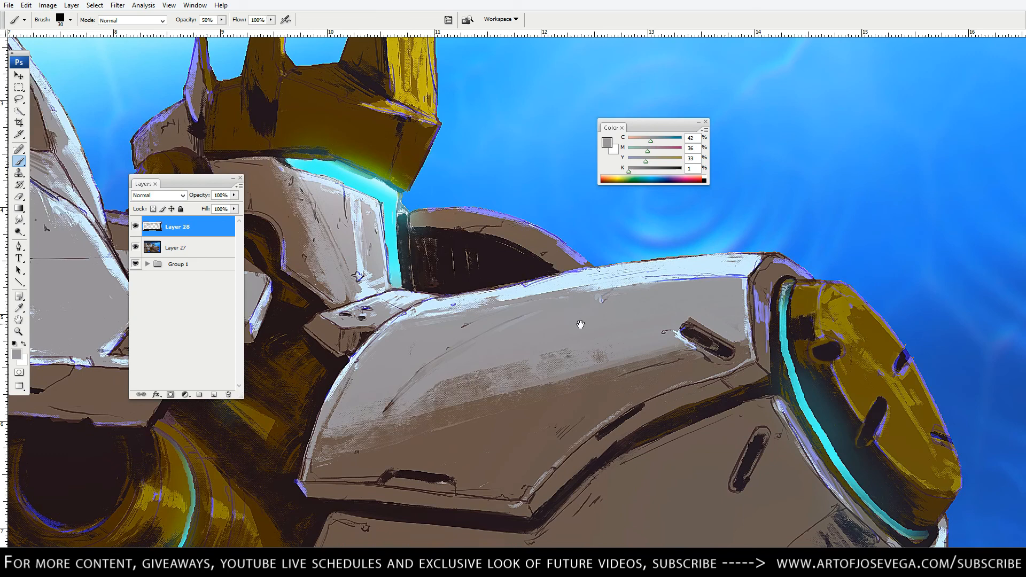
# Inspect the retouched shoulder and the whole robot painting in full colour
pyautogui.moveTo(638, 309); pyautogui.dragTo(419, 284)
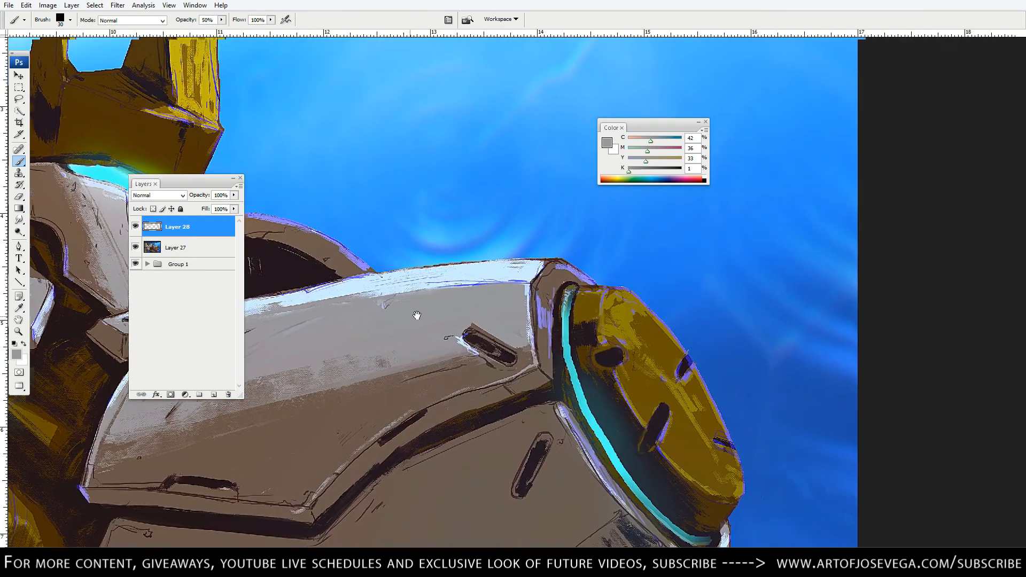
pyautogui.moveTo(440, 329); pyautogui.dragTo(441, 357)
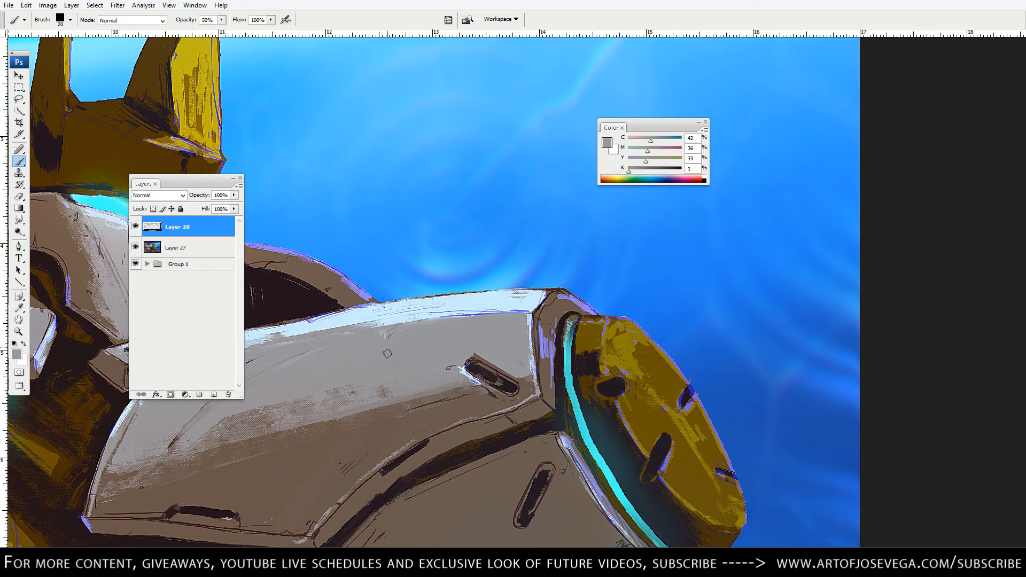
pyautogui.scroll(-5, 321, 254)
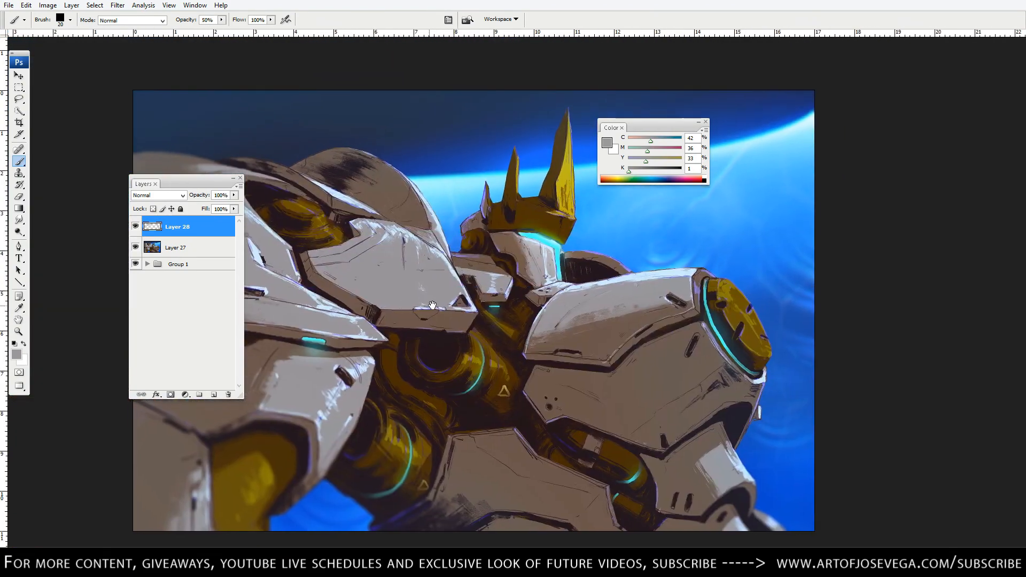
pyautogui.moveTo(431, 304); pyautogui.dragTo(442, 305)
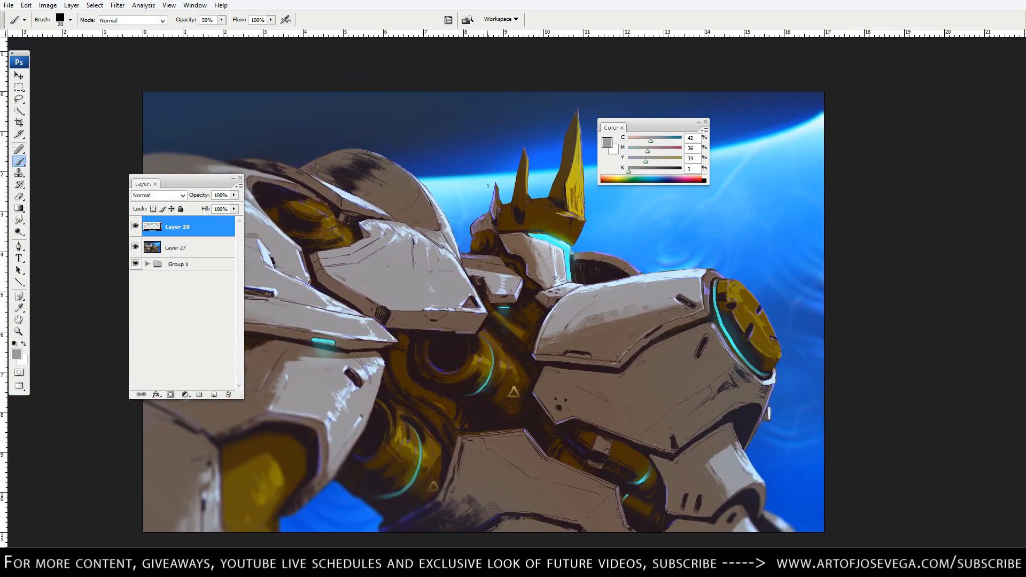
pyautogui.moveTo(584, 318); pyautogui.dragTo(541, 296)
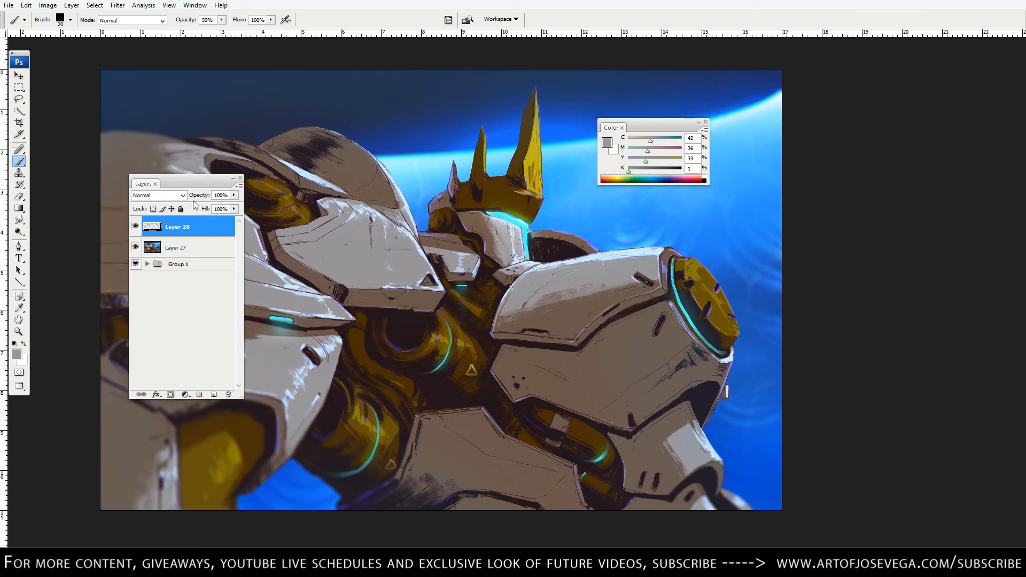
# Turn Proof Colors on to check the whole painting's values in greyscale and move the Color panel clear of the crown
pyautogui.hotkey('ctrl', 'y')
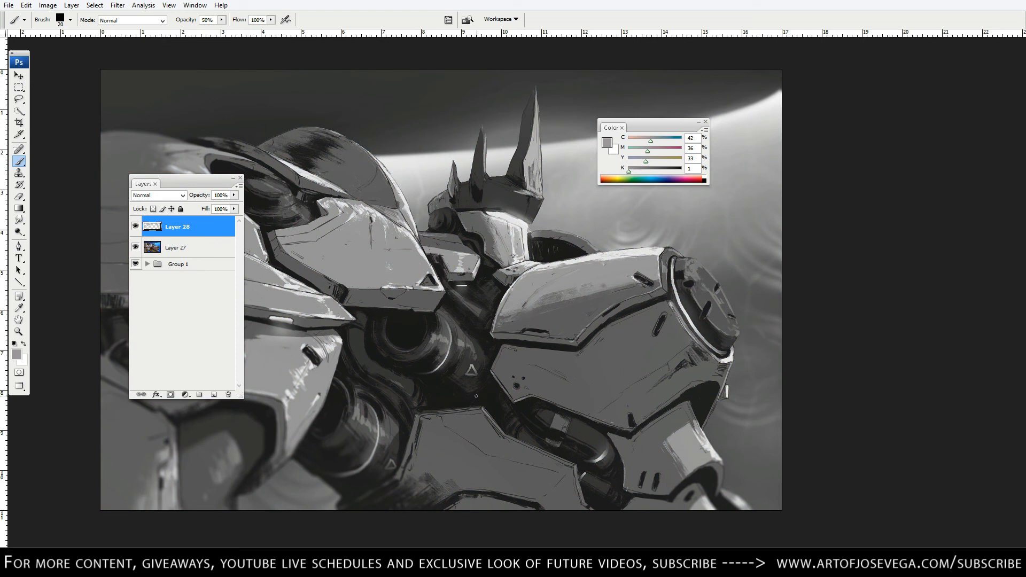
pyautogui.moveTo(581, 239); pyautogui.dragTo(582, 250)
pyautogui.hscroll(-3, 554, 179)
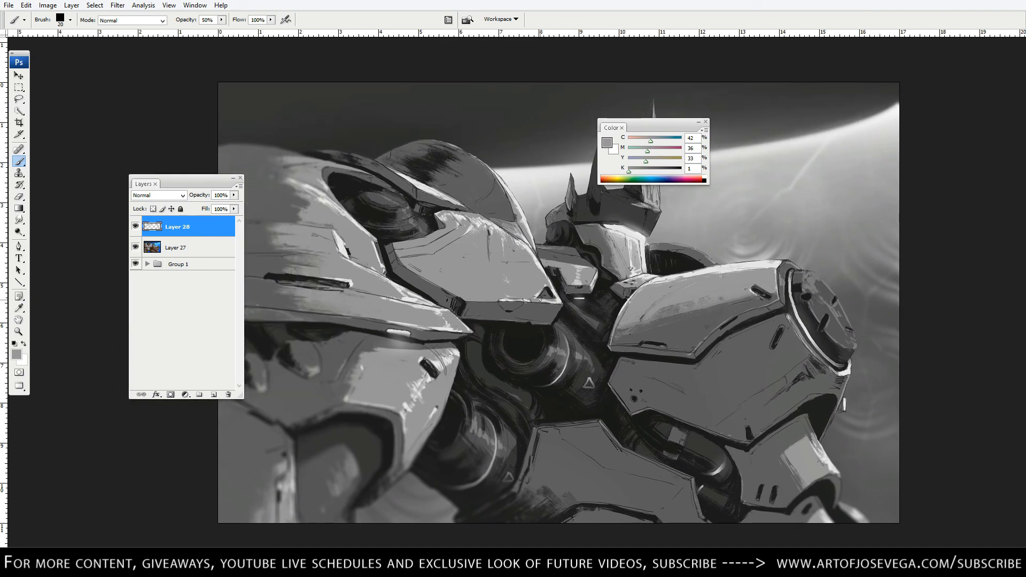
pyautogui.moveTo(567, 297); pyautogui.dragTo(529, 301)
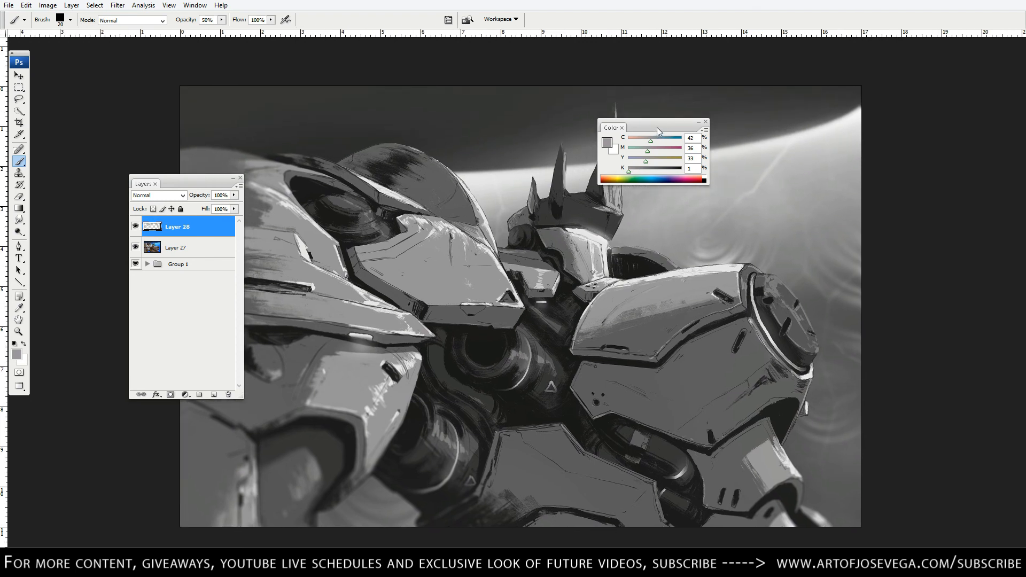
pyautogui.moveTo(668, 123); pyautogui.dragTo(794, 107)
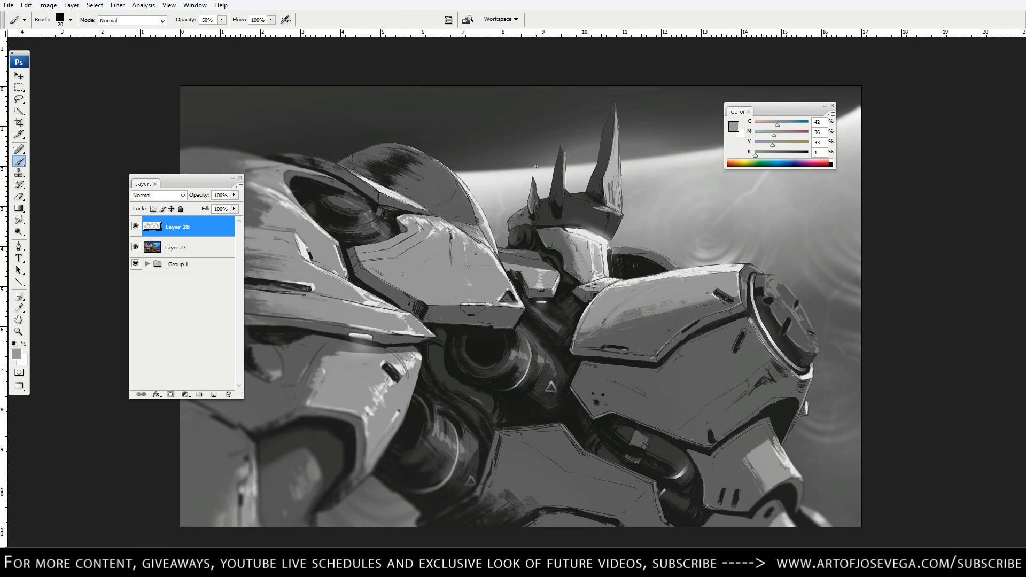